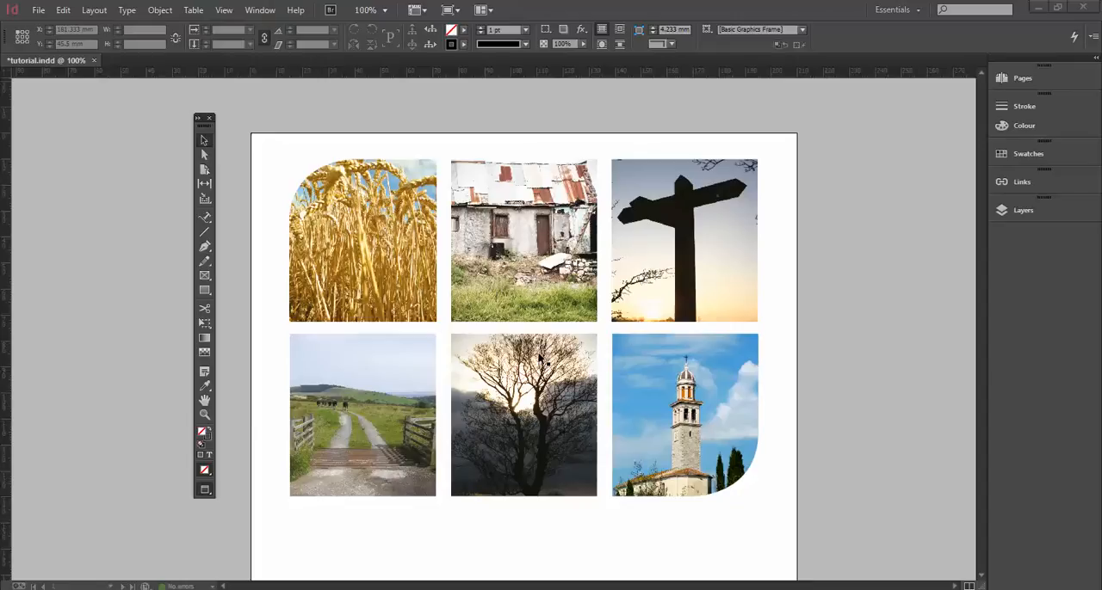
Show the Effects panel in its compact form and select the grouped photo grid on the page.
left_click(261, 10)
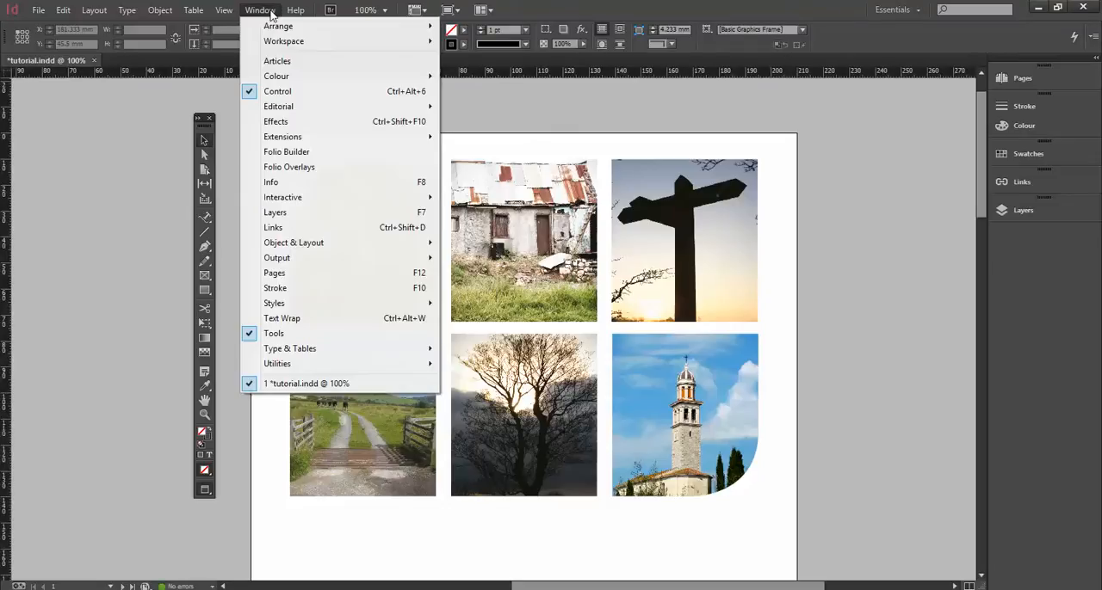
left_click(301, 128)
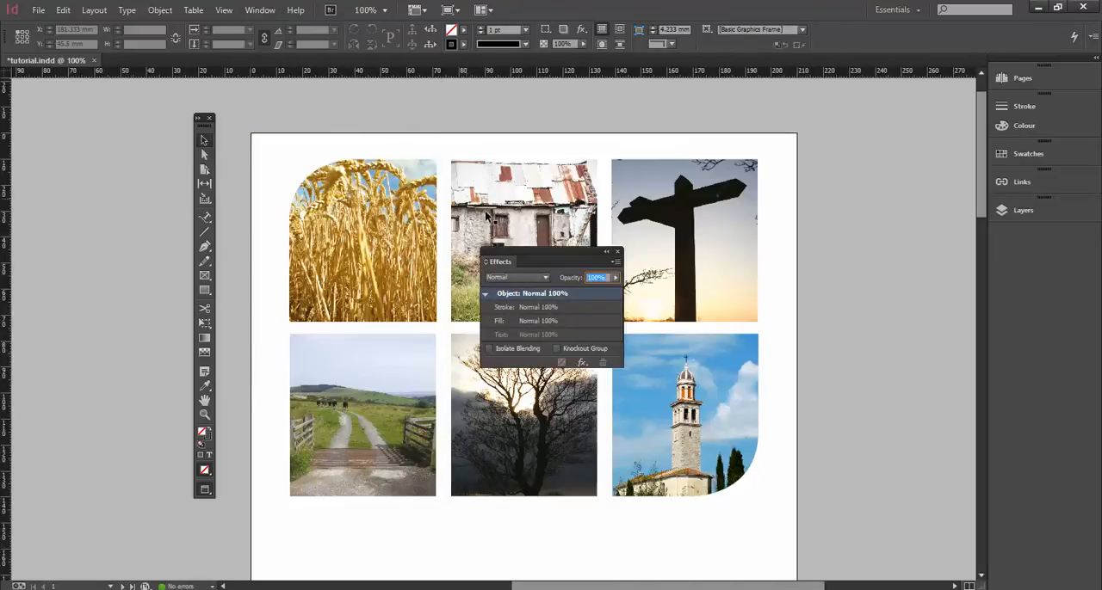
left_click_drag(512, 257, 463, 254)
left_click(460, 289)
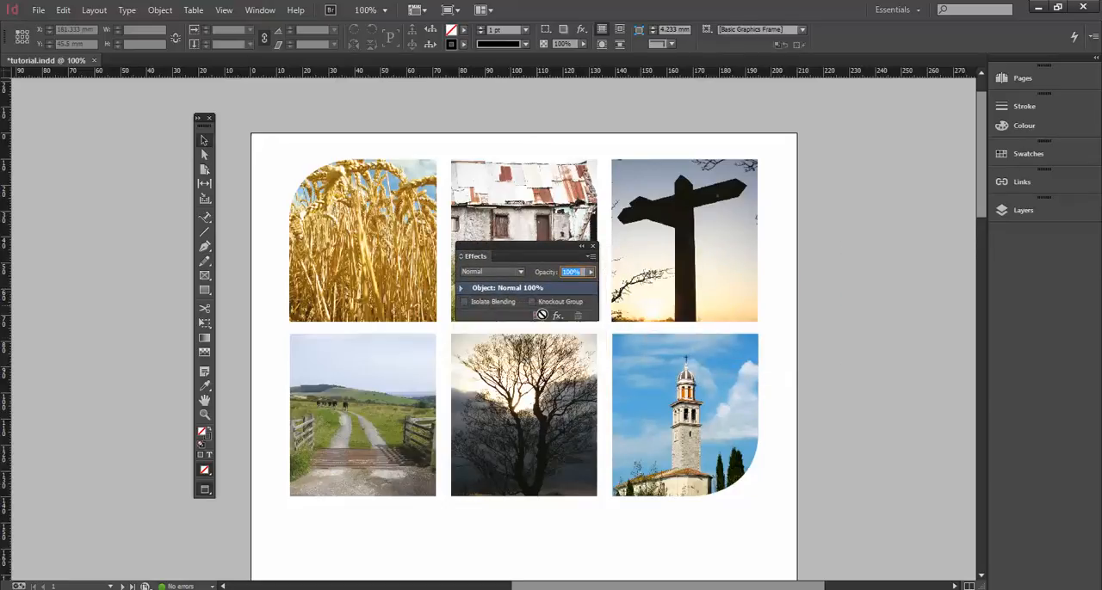
left_click(646, 168)
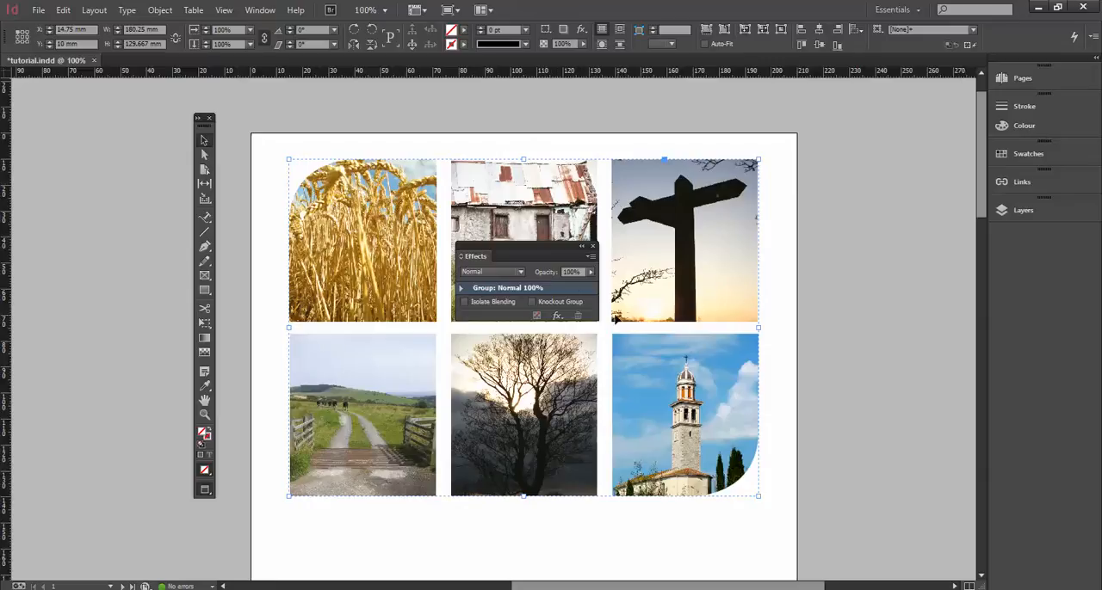
left_click_drag(556, 247, 556, 239)
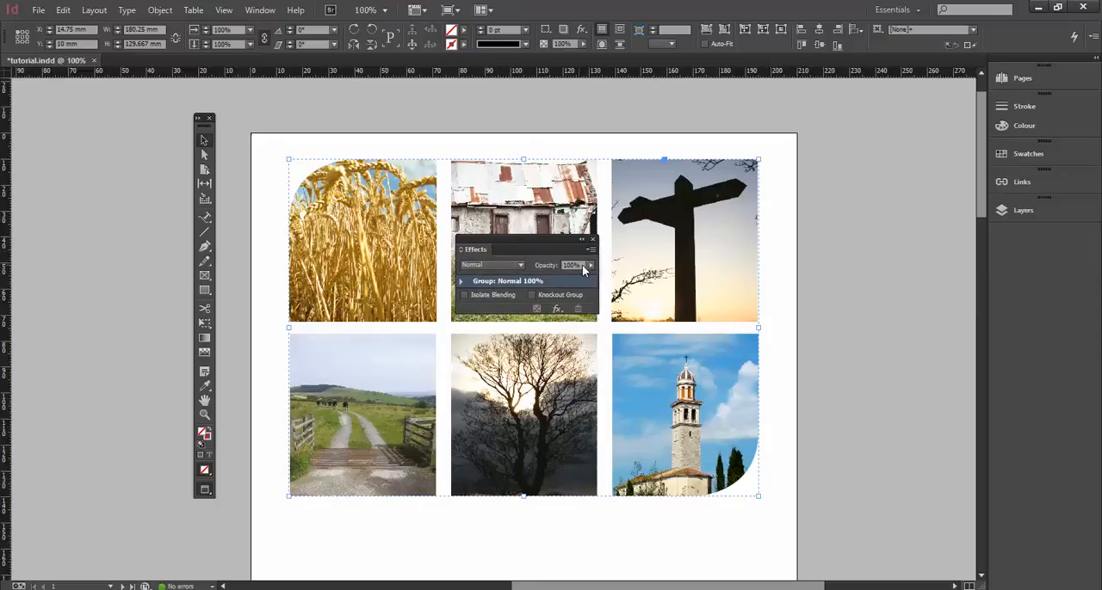
Try the photo group's opacity at 47% and return it to 100%.
left_click(564, 264)
left_click(589, 263)
mouse_move(574, 279)
left_mouse_down()
mouse_move(524, 281)
mouse_move(555, 283)
left_mouse_up()
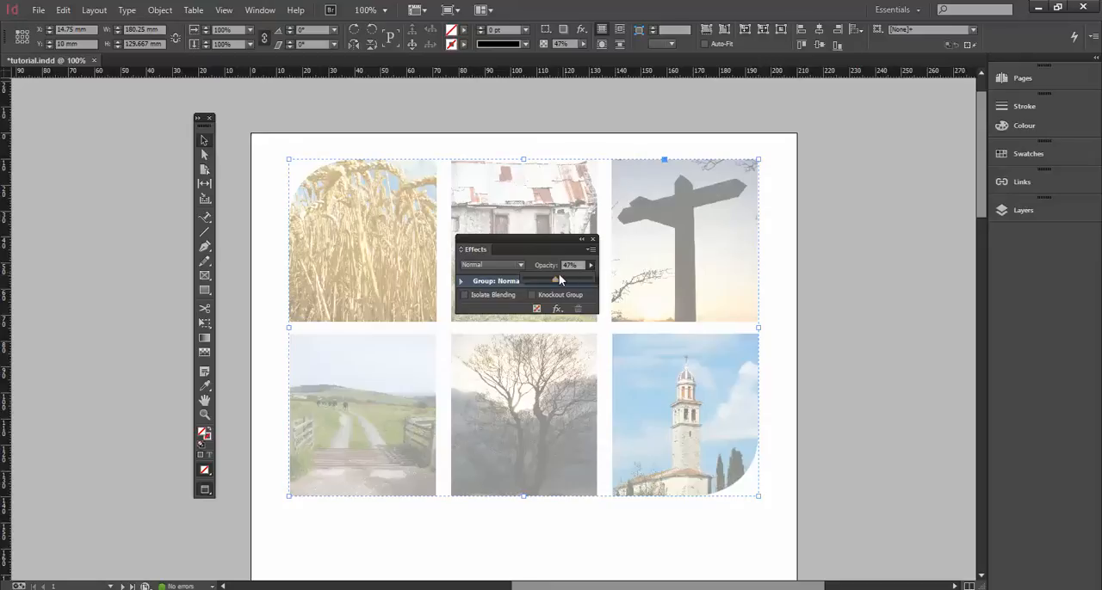
left_click_drag(555, 278, 601, 284)
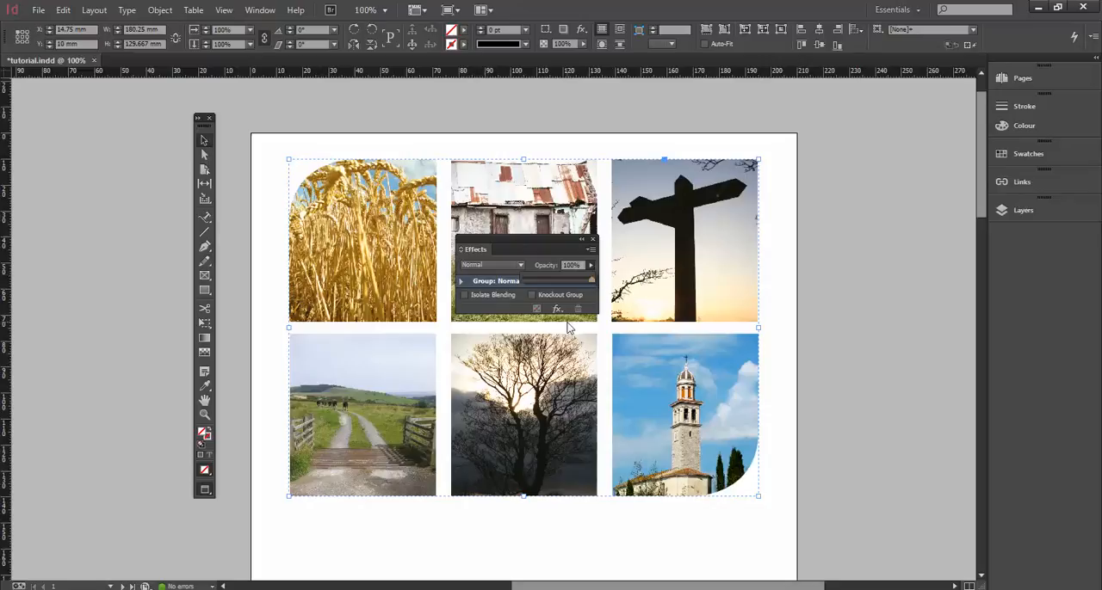
left_click(503, 286)
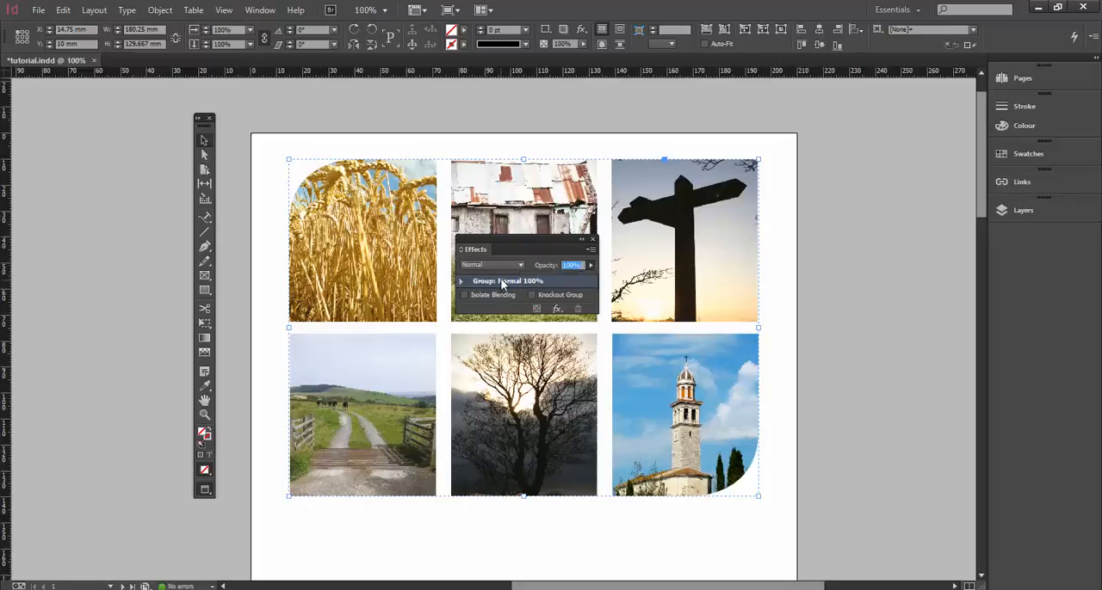
Add a Drop Shadow effect to the photo group and turn on the preview, keeping the photos in view.
left_click(557, 310)
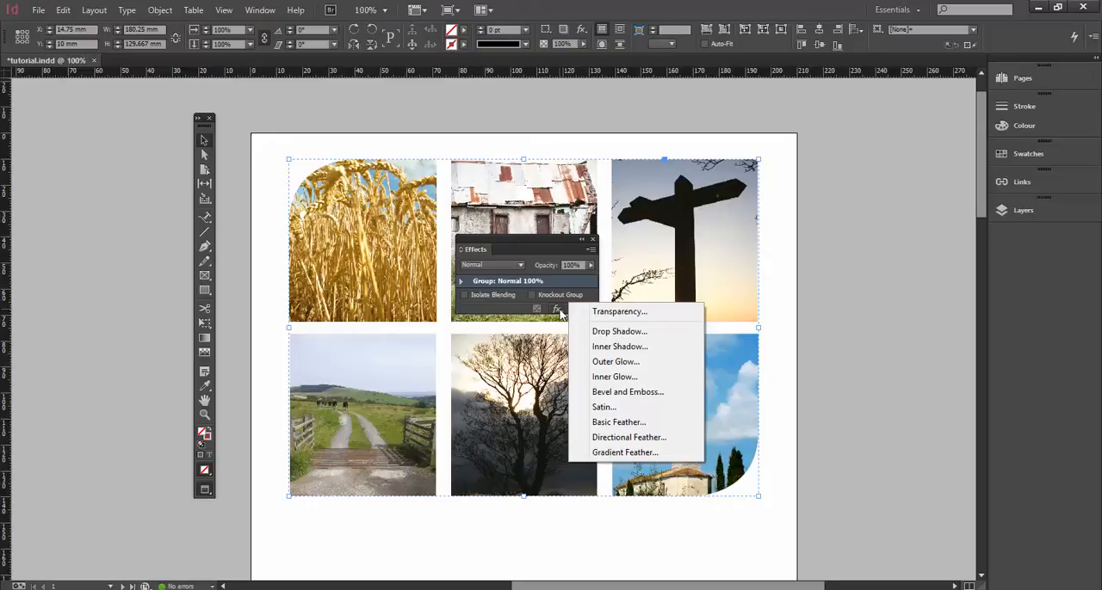
left_click(631, 331)
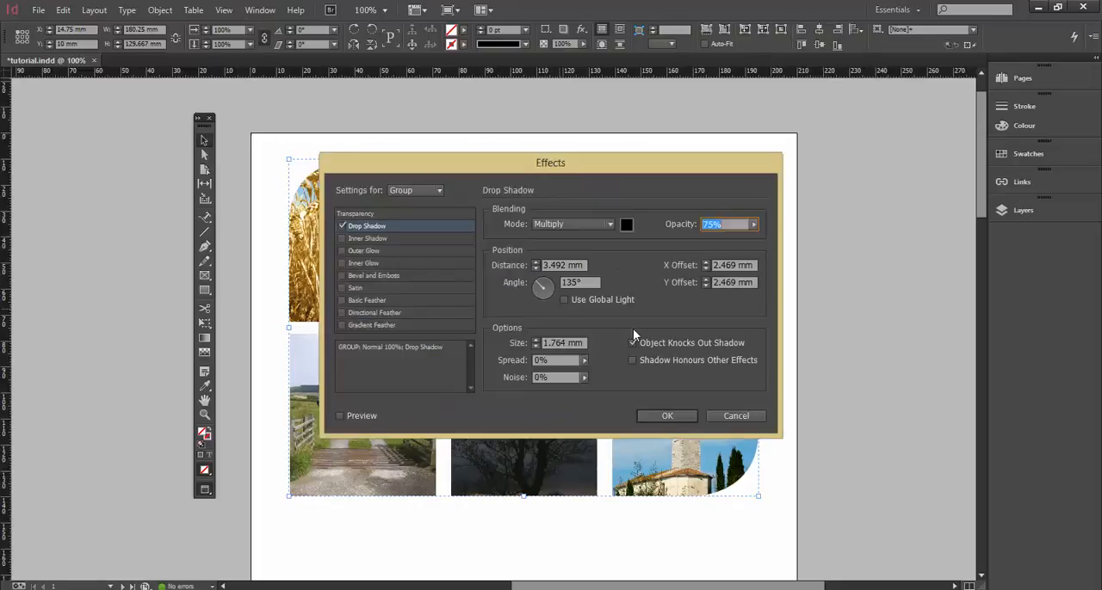
left_click_drag(485, 175, 663, 267)
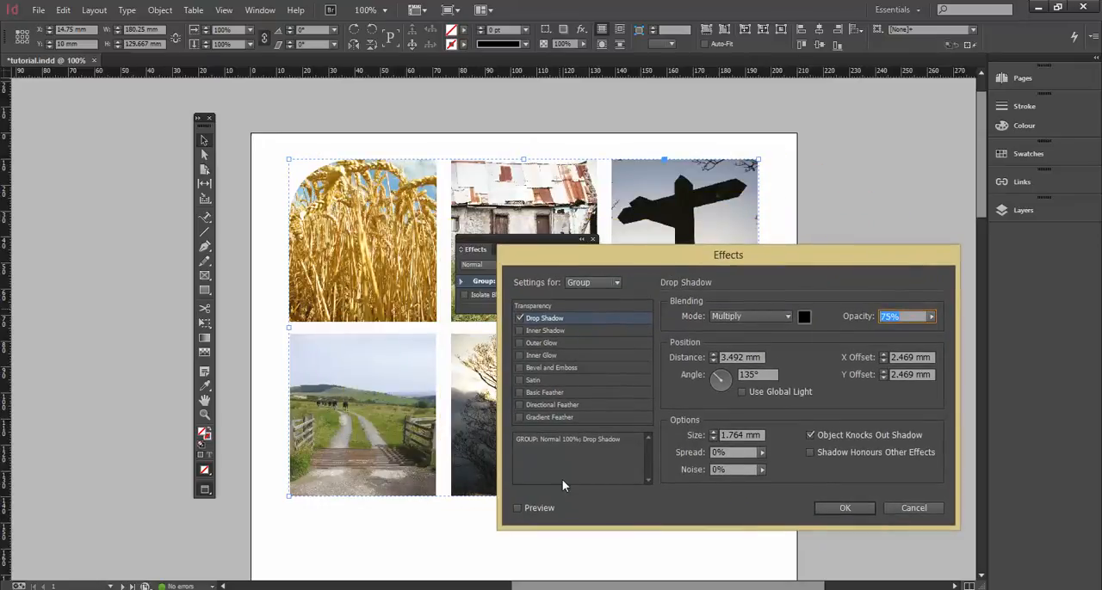
left_click(516, 508)
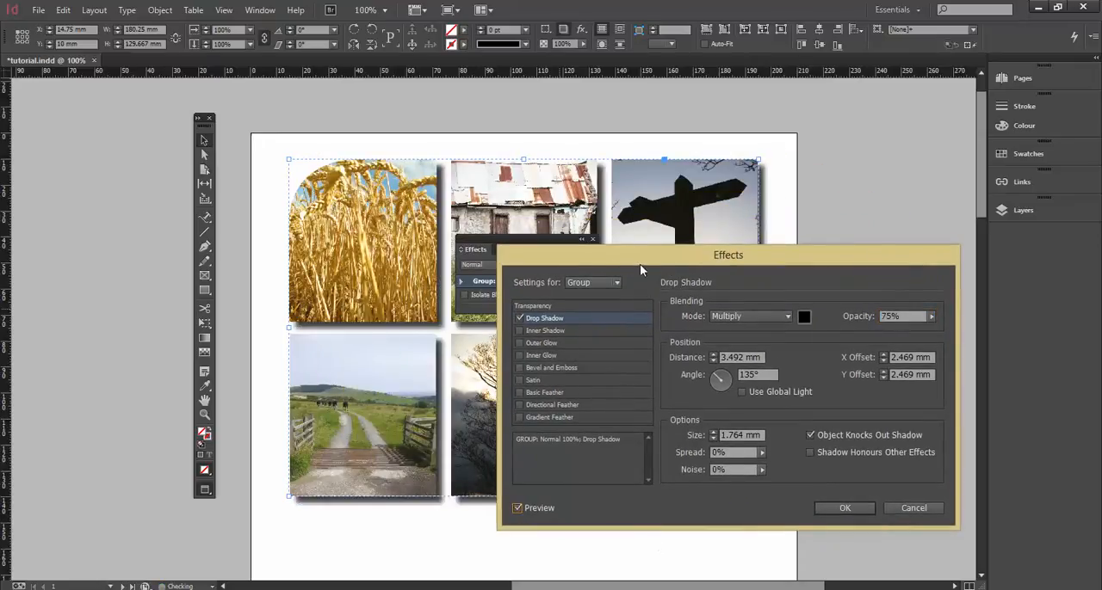
left_click_drag(604, 257, 593, 232)
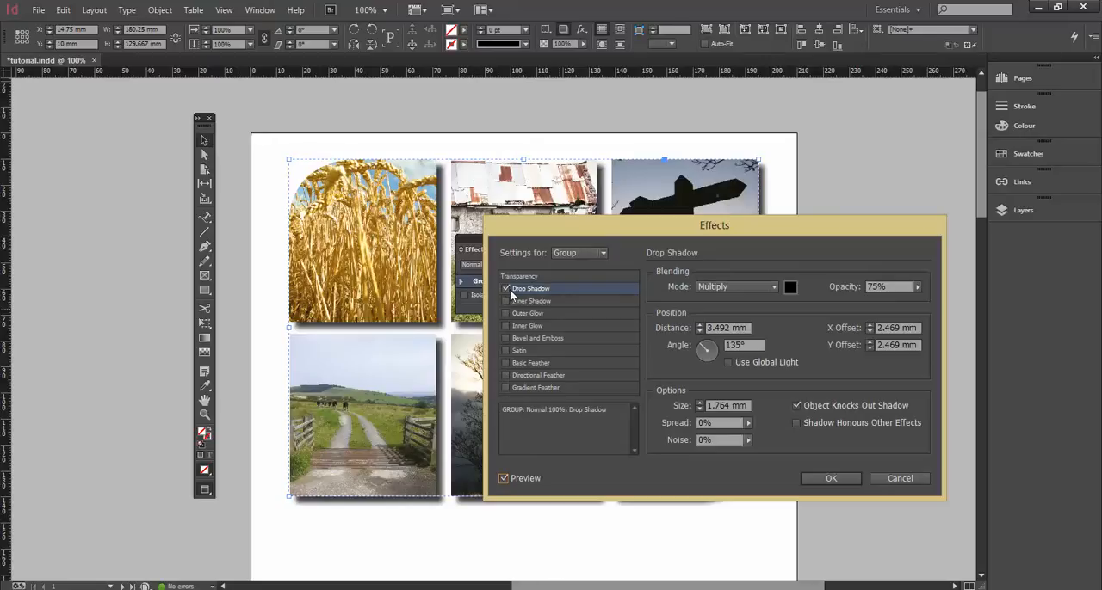
left_click(534, 289)
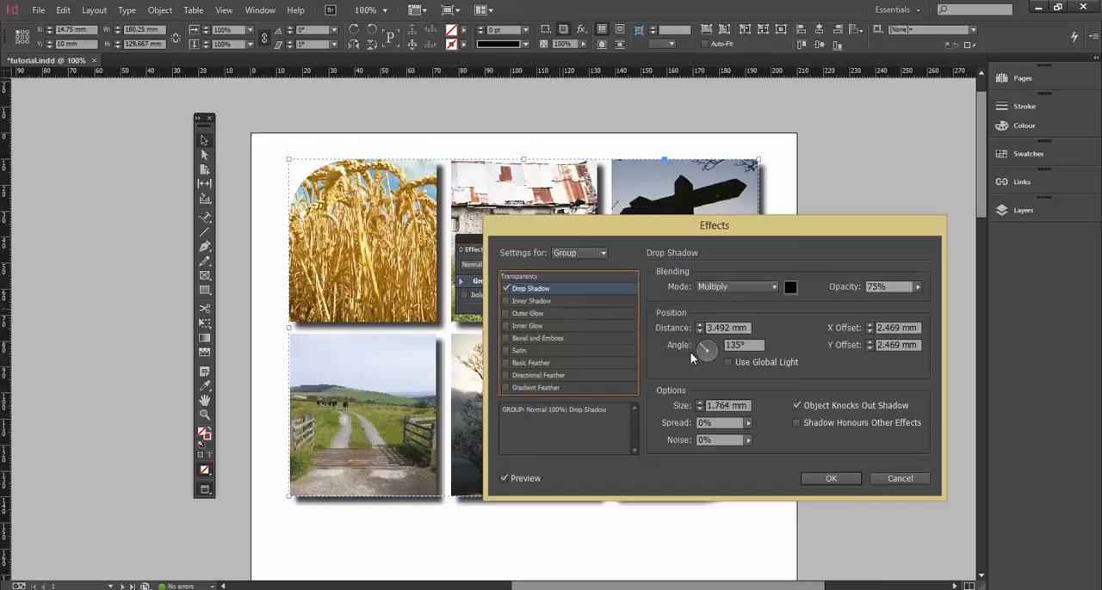
left_click_drag(786, 235, 753, 243)
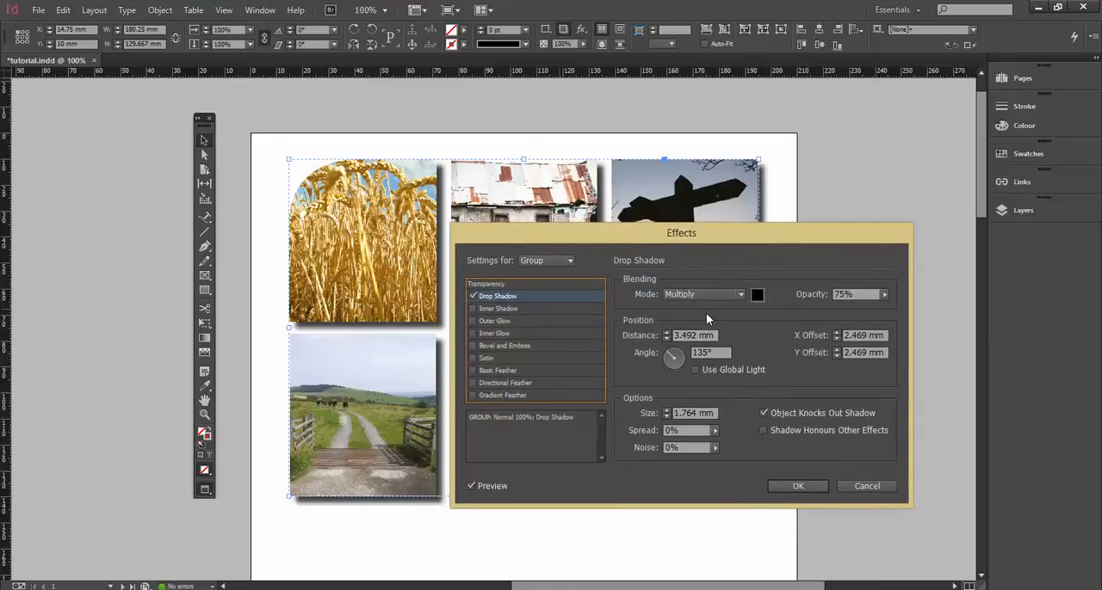
Set the drop shadow's opacity to 56%.
left_click(883, 294)
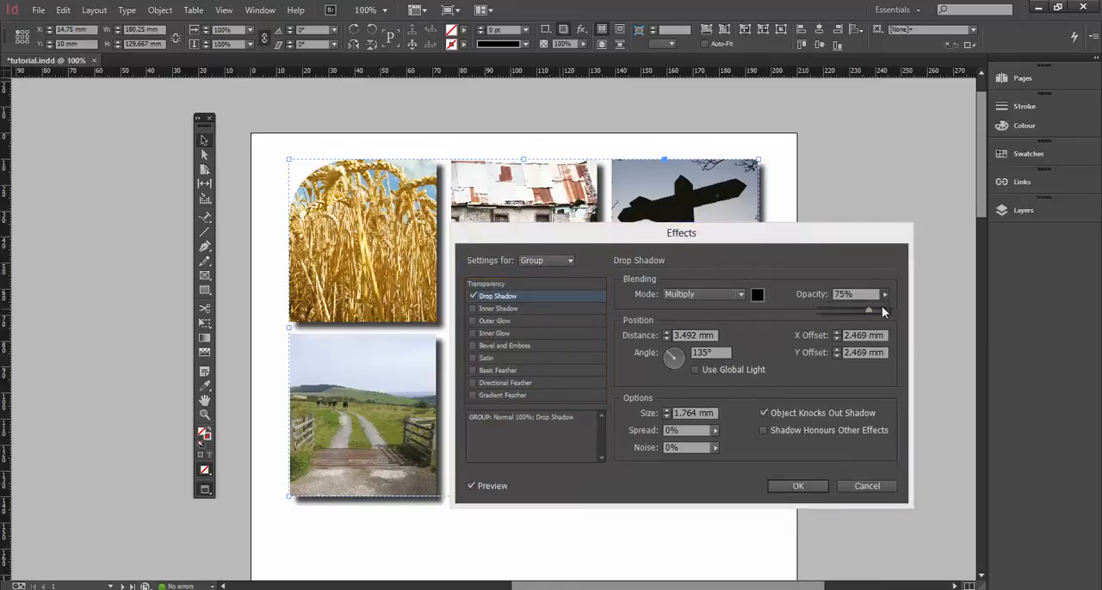
left_click_drag(870, 307, 847, 310)
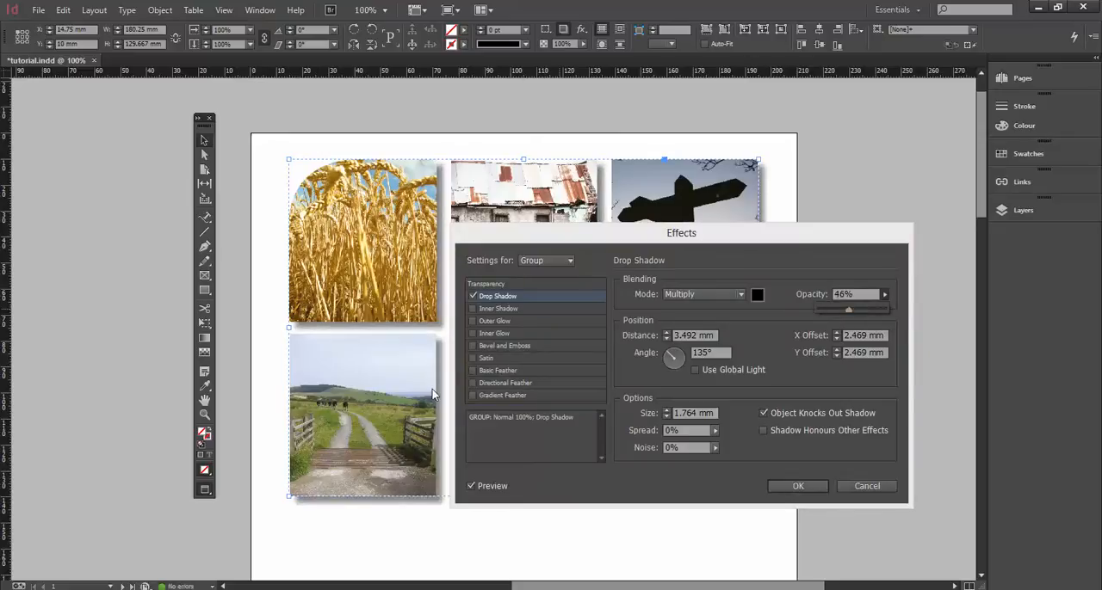
left_click_drag(847, 313, 855, 311)
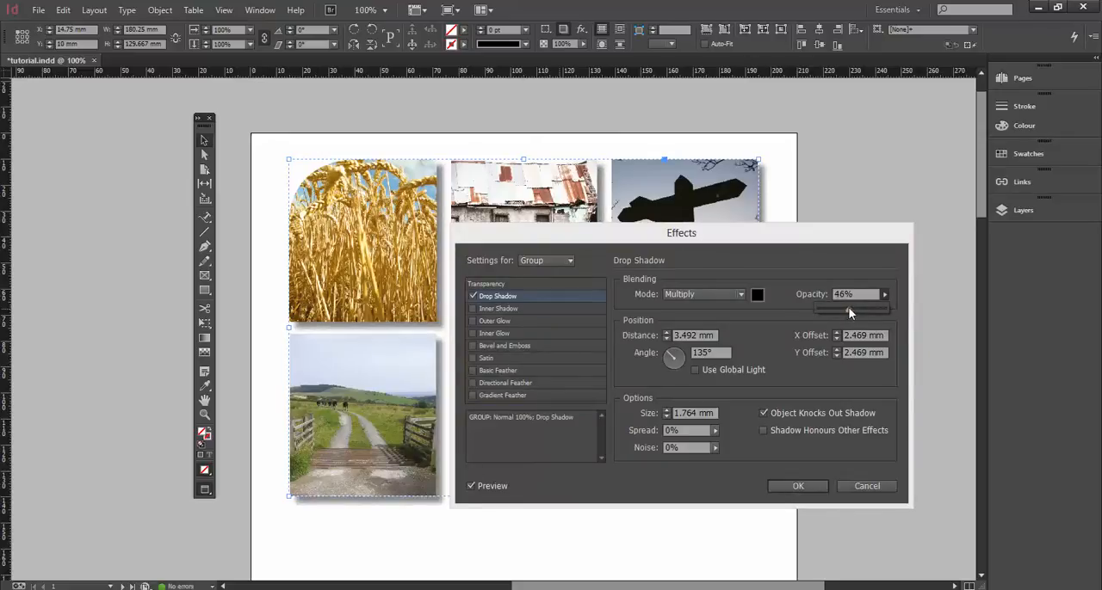
Try the drop shadow's distance at 11 mm and at 0 mm.
left_click(667, 333)
left_click(667, 333)
left_click(666, 333)
left_click(666, 333)
left_click(666, 333)
left_click(666, 333)
left_click(667, 333)
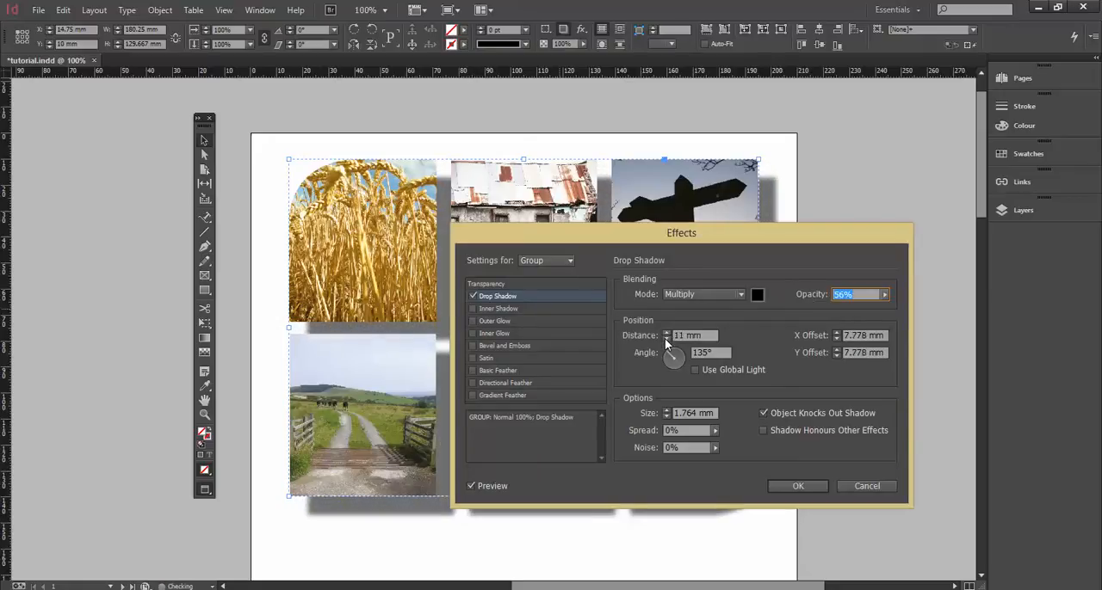
left_click(665, 339)
left_click(664, 340)
left_click(665, 340)
left_click(665, 339)
left_click(664, 339)
left_click(665, 339)
left_click(665, 339)
left_click(664, 339)
left_click(665, 339)
Set the drop shadow's distance to 4 mm.
left_click(665, 339)
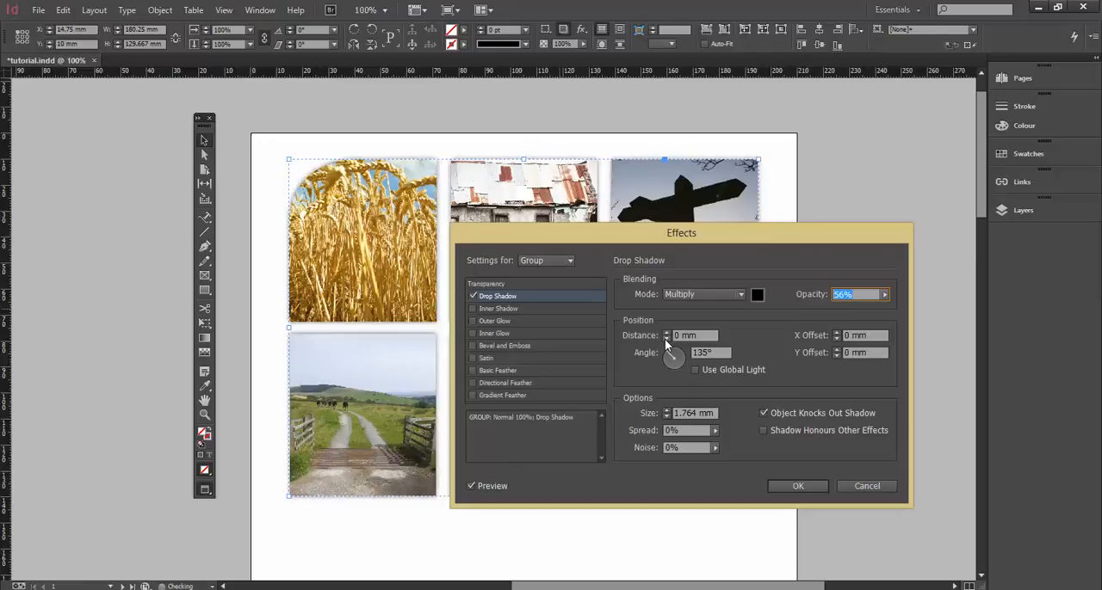
left_click(664, 331)
left_click(665, 332)
left_click(665, 331)
left_click(665, 332)
left_click(665, 331)
left_click(665, 339)
Enable Use Global Light for the drop shadow and set its angle to 112°.
mouse_move(669, 353)
left_mouse_down()
mouse_move(684, 357)
mouse_move(664, 352)
mouse_move(664, 362)
mouse_move(679, 344)
left_mouse_up()
left_click(692, 369)
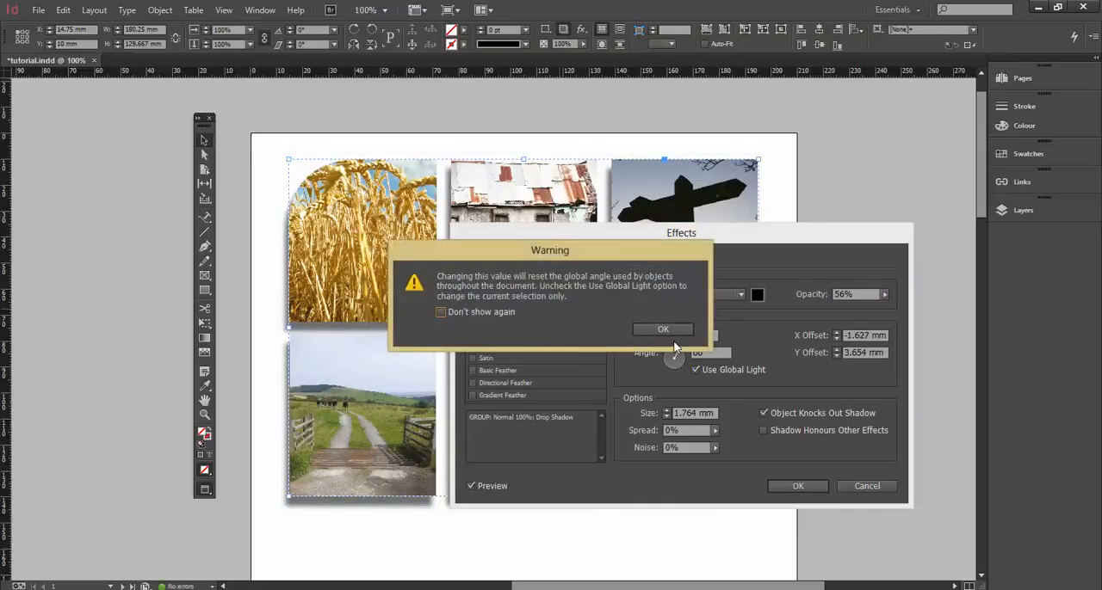
left_click(663, 329)
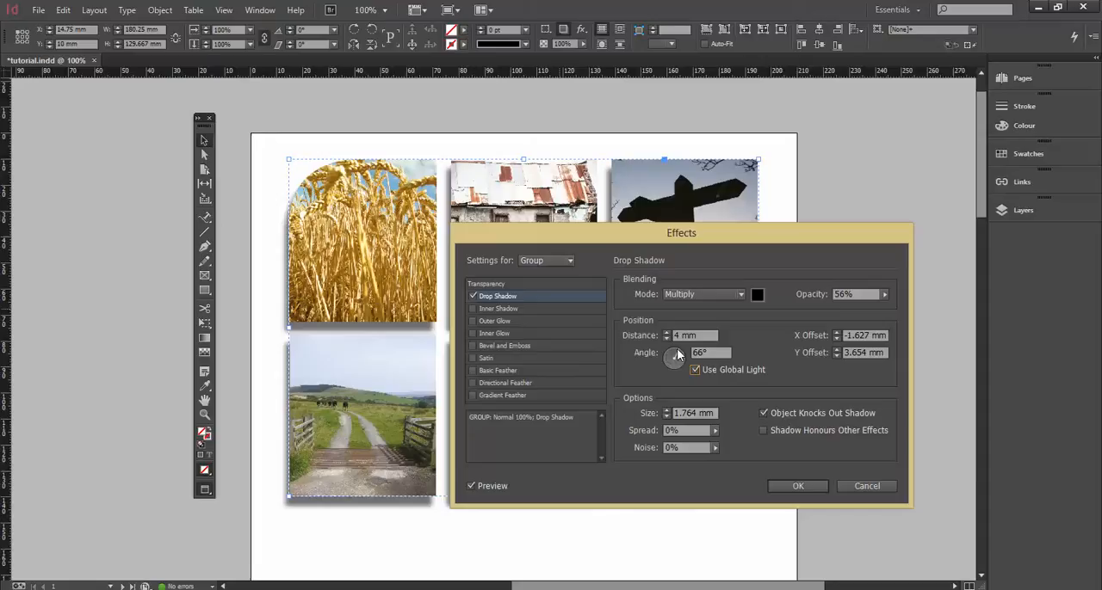
left_click_drag(678, 353, 672, 350)
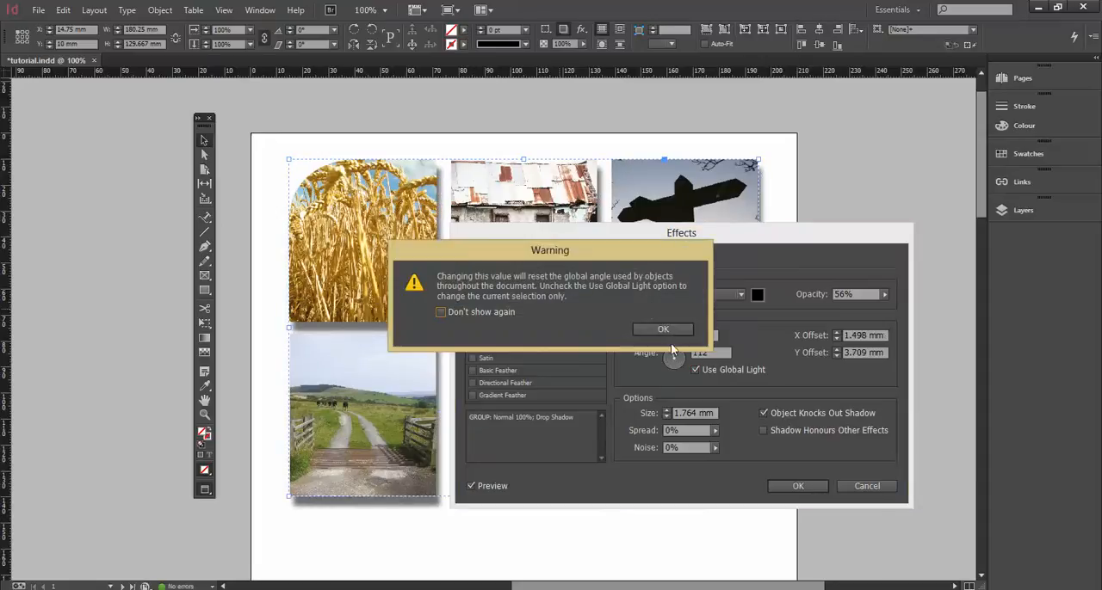
left_click(661, 330)
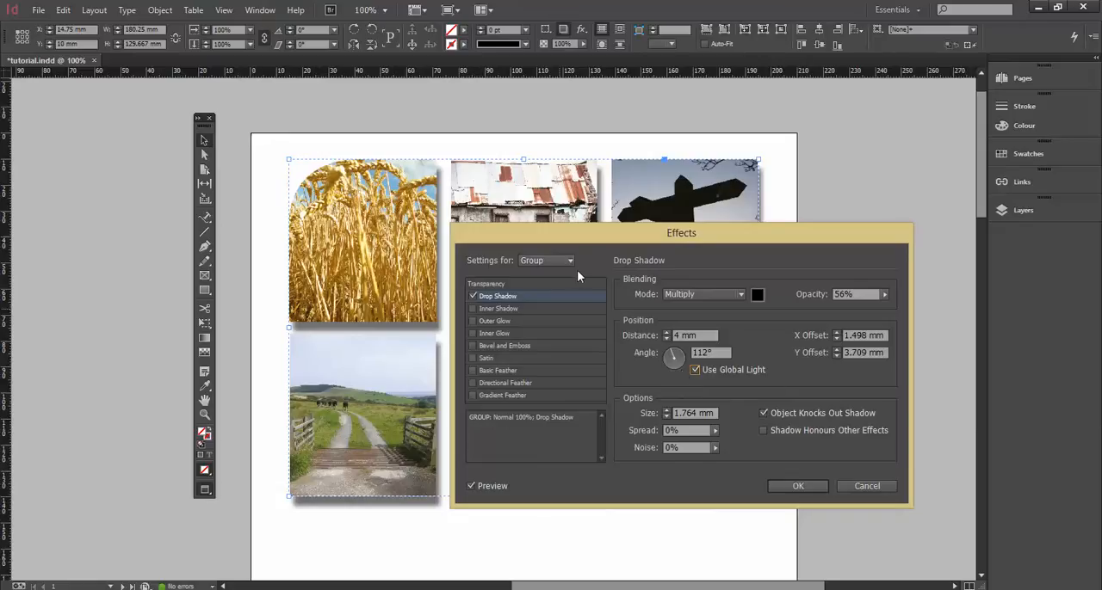
Move the Effects dialog around to inspect the shadow on the photos, and dismiss the McAfee notification.
left_click_drag(533, 239, 645, 261)
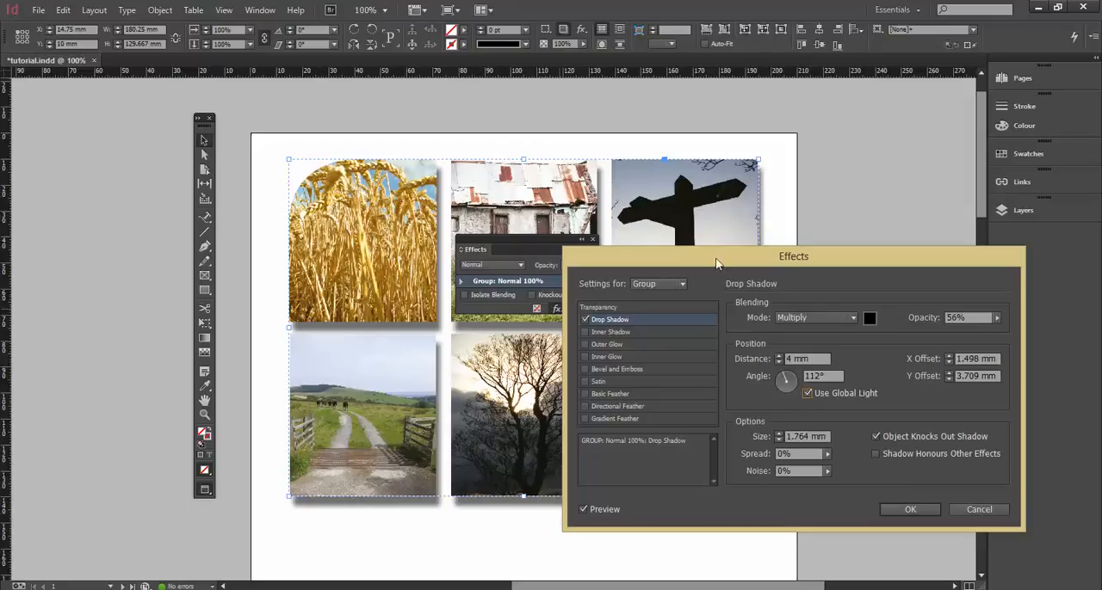
left_click_drag(715, 265, 631, 229)
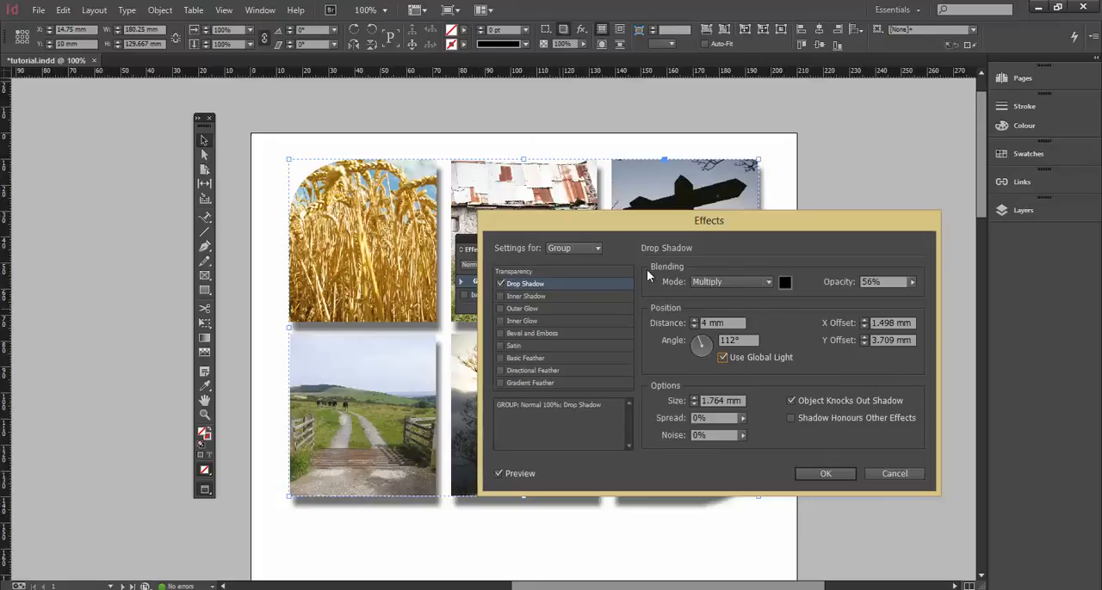
left_click_drag(592, 223, 503, 175)
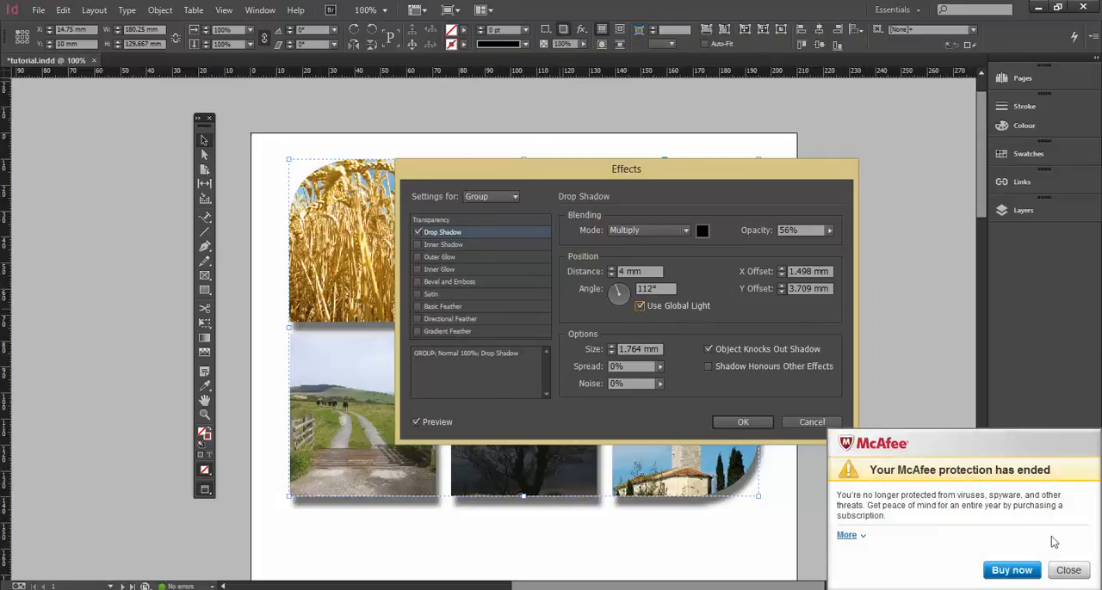
left_click(1069, 572)
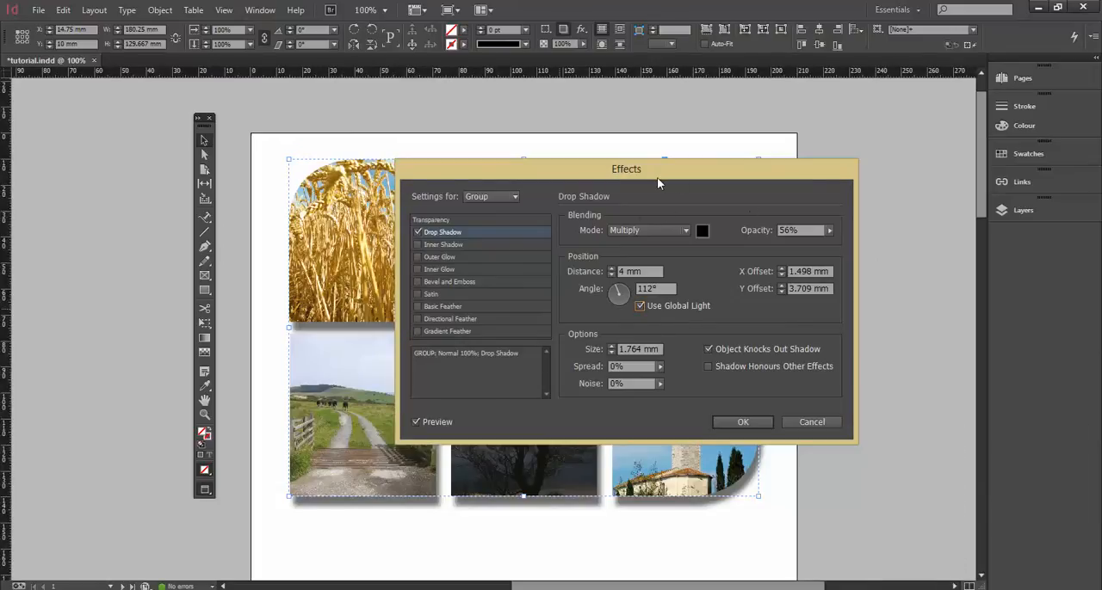
Try yellow, red, green and blue swatches as the drop shadow's colour and return it to [Black].
left_click(701, 230)
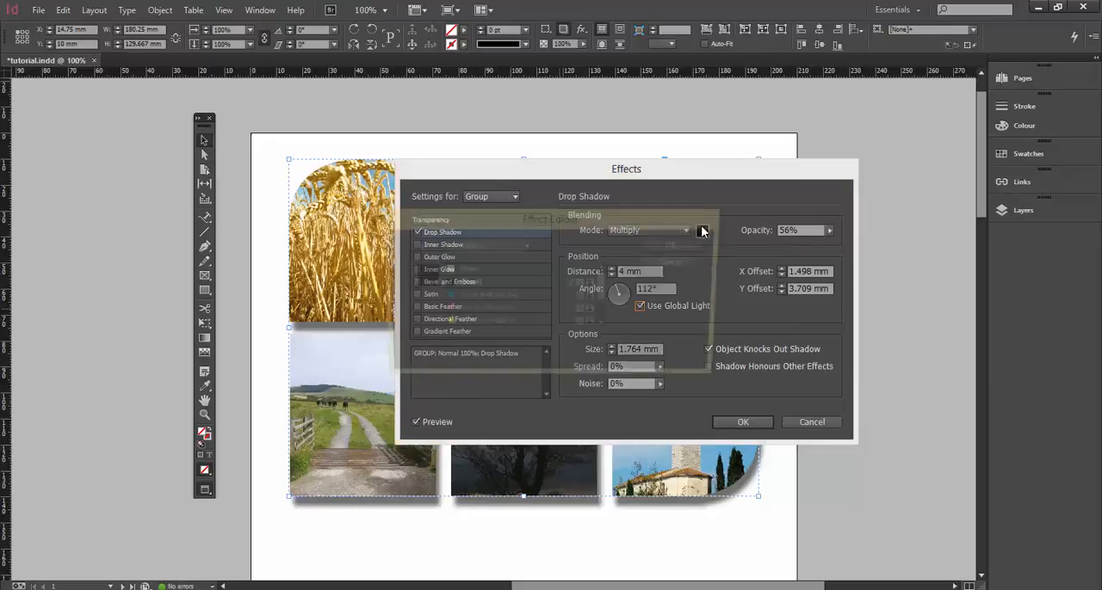
left_click_drag(606, 293, 607, 318)
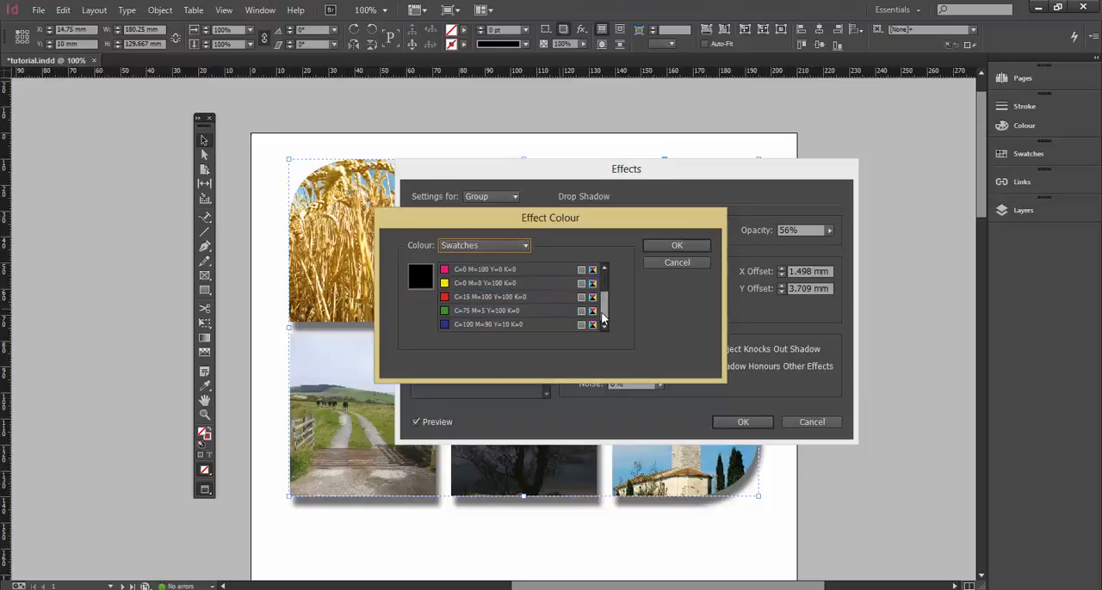
left_click(470, 285)
left_click_drag(431, 212, 490, 224)
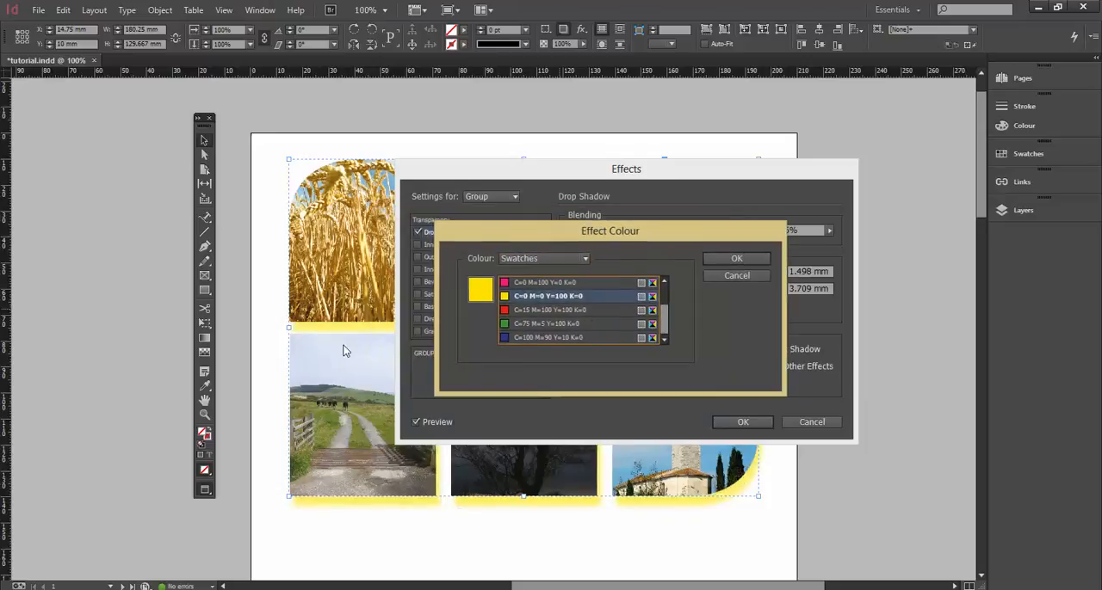
left_click(507, 310)
left_click(508, 324)
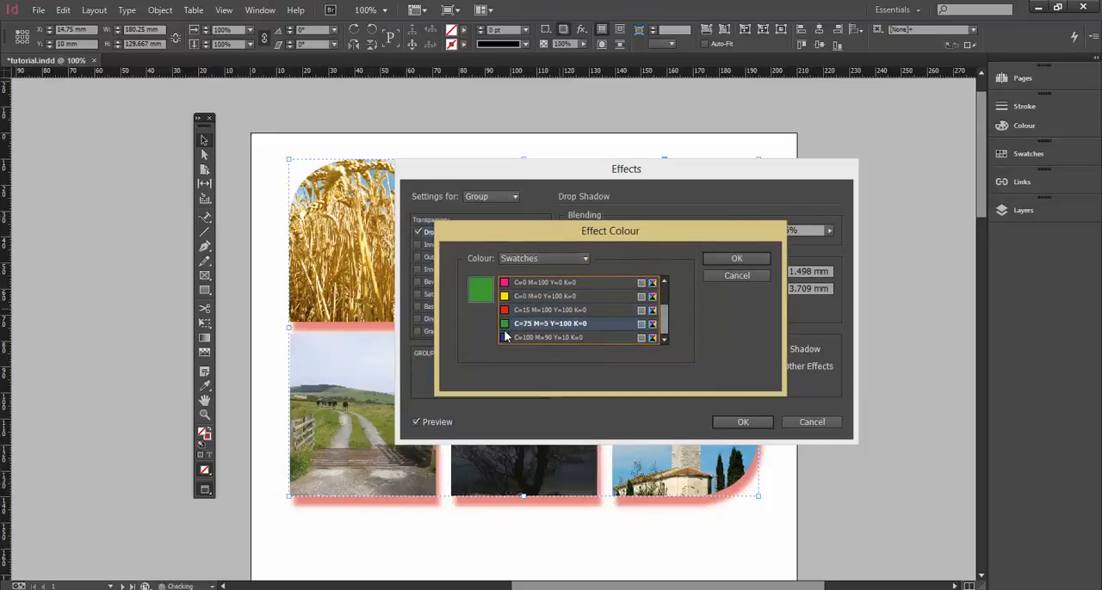
left_click(507, 339)
left_click_drag(665, 327, 666, 292)
left_click(511, 297)
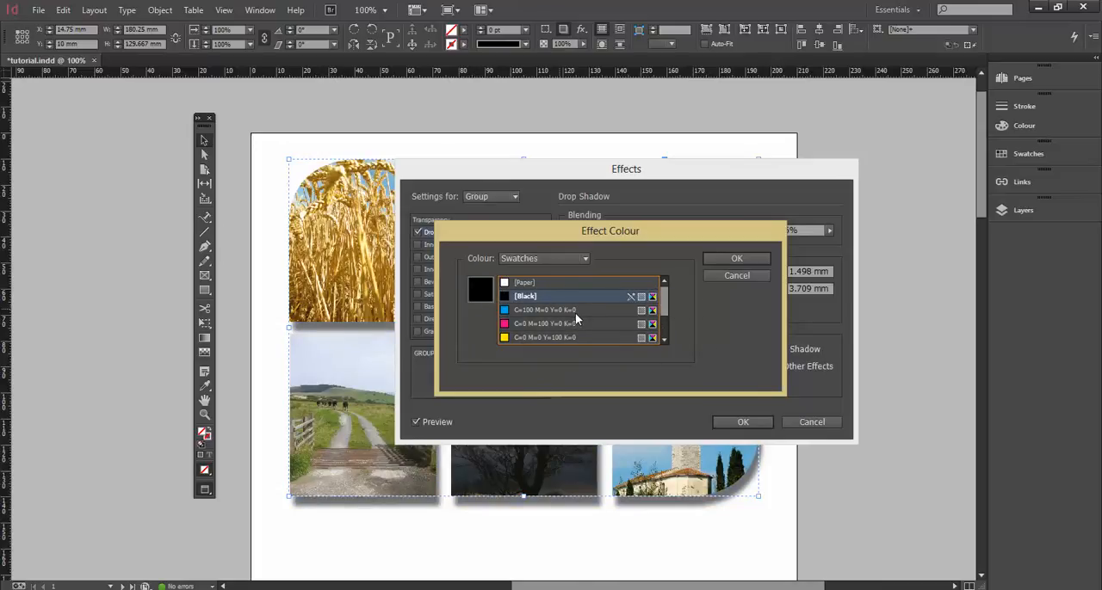
left_click(723, 258)
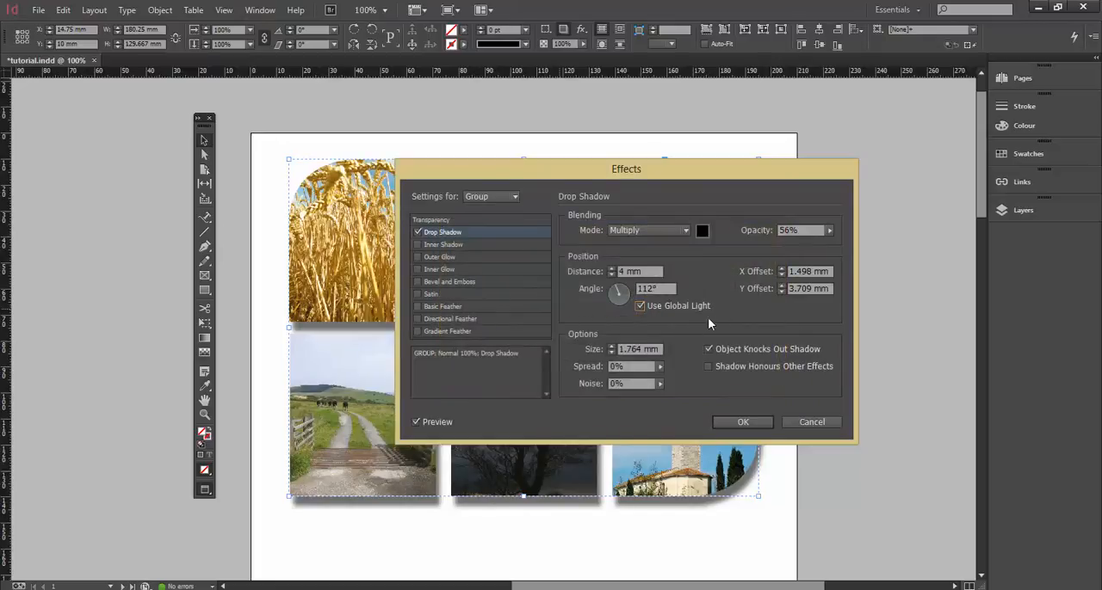
Set the drop shadow's size to 7 mm.
type("7")
key("Tab")
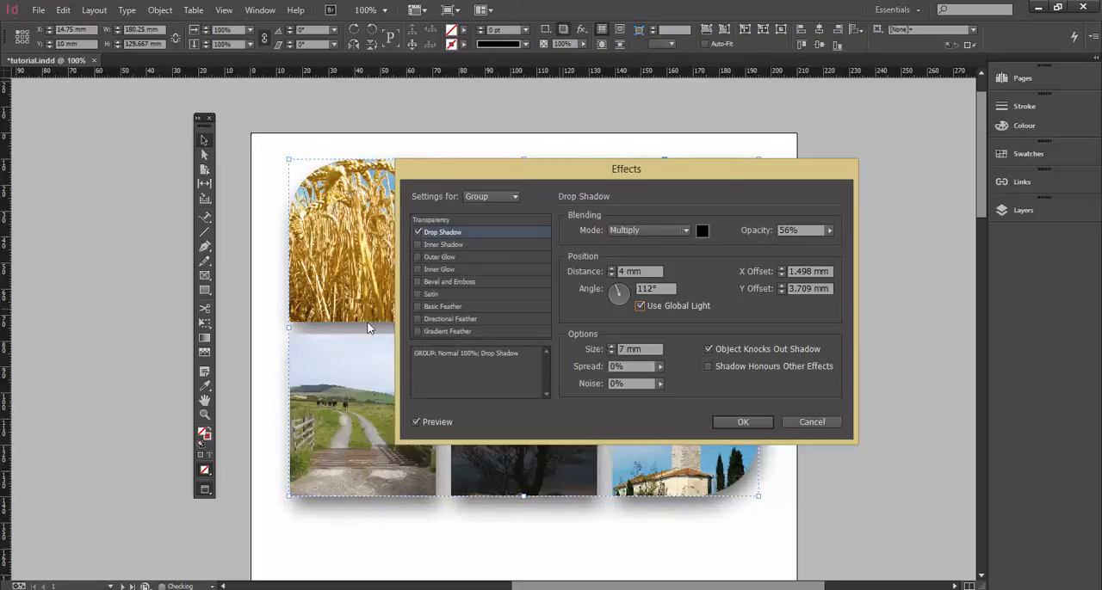
Set the drop shadow's size to 5 mm, apply the effect to the photo group and deselect it.
left_click(611, 354)
left_click(611, 354)
left_click(611, 354)
left_click(612, 354)
left_click(611, 354)
left_click(611, 353)
left_click(610, 345)
left_click(610, 345)
left_click(611, 345)
left_click(610, 345)
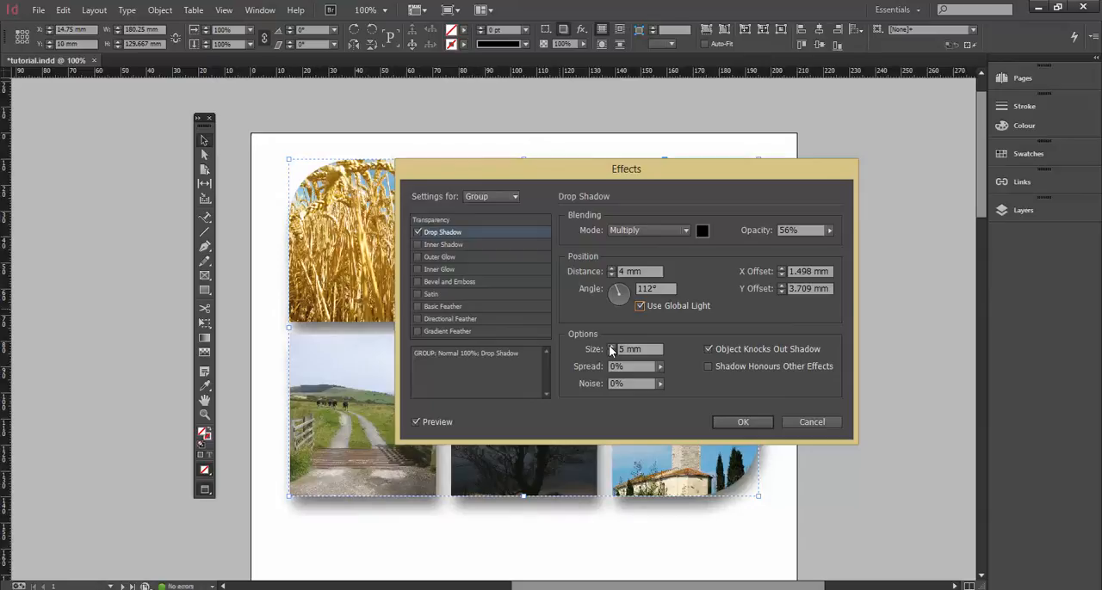
left_click_drag(521, 168, 655, 154)
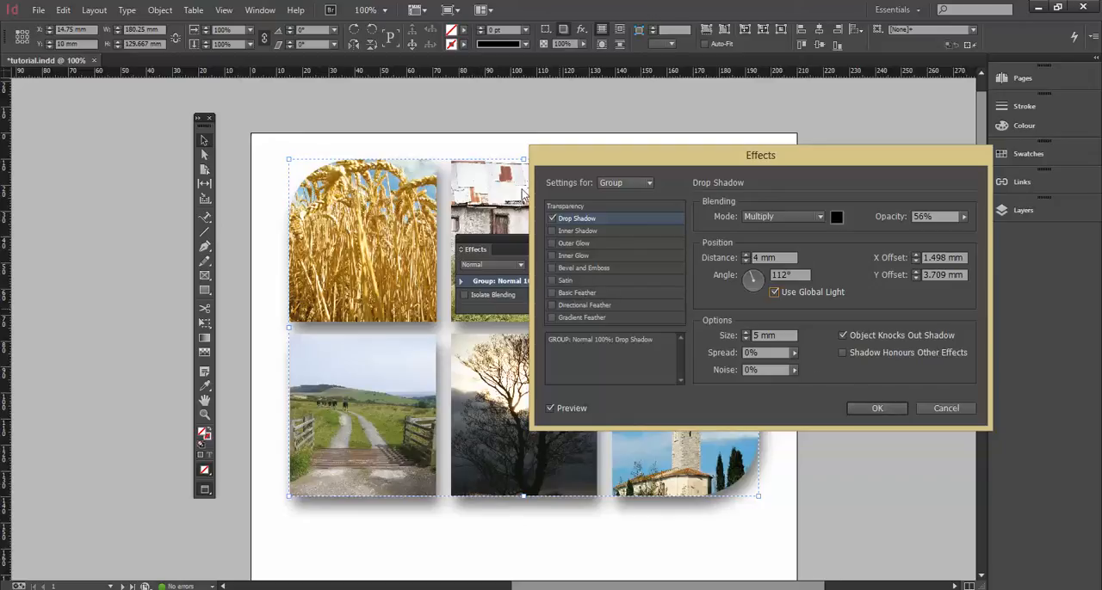
left_click(886, 408)
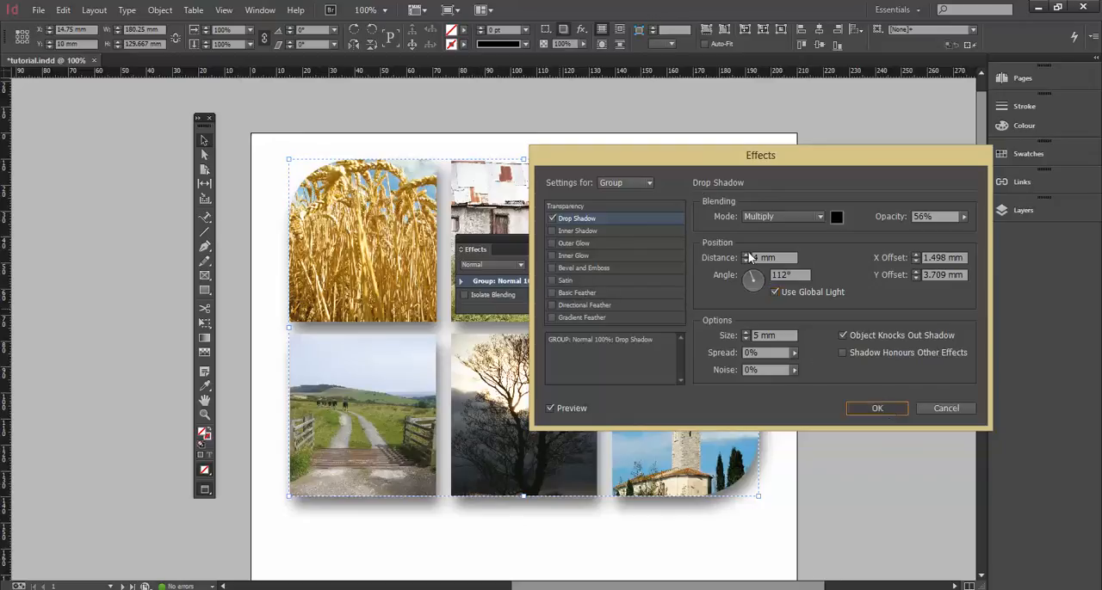
left_click(680, 153)
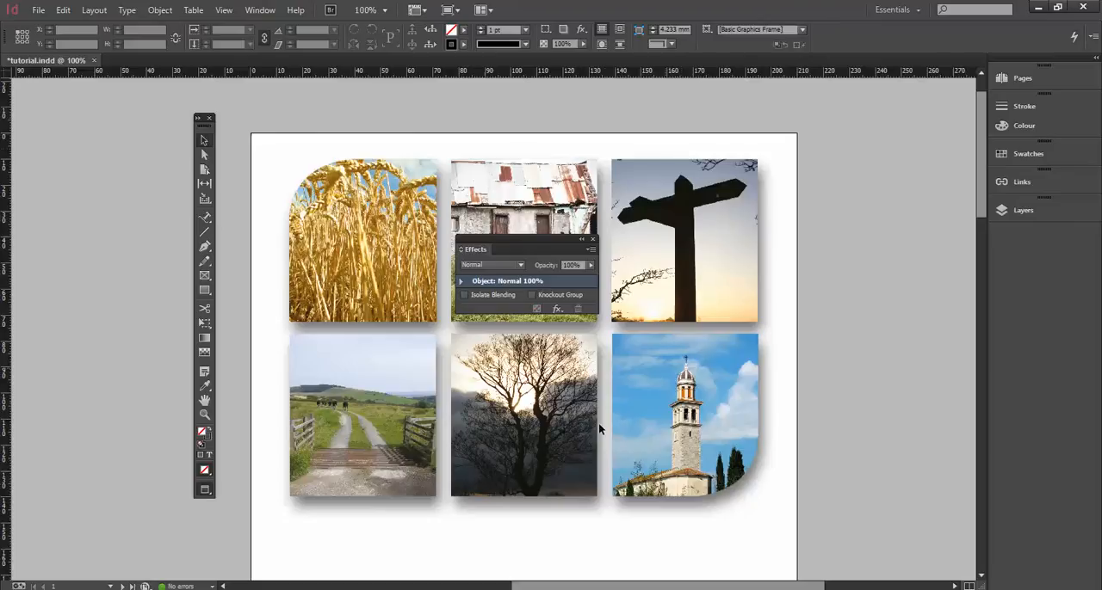
Ungroup the photo grid and accept the removal of the group's effects.
left_click(635, 188)
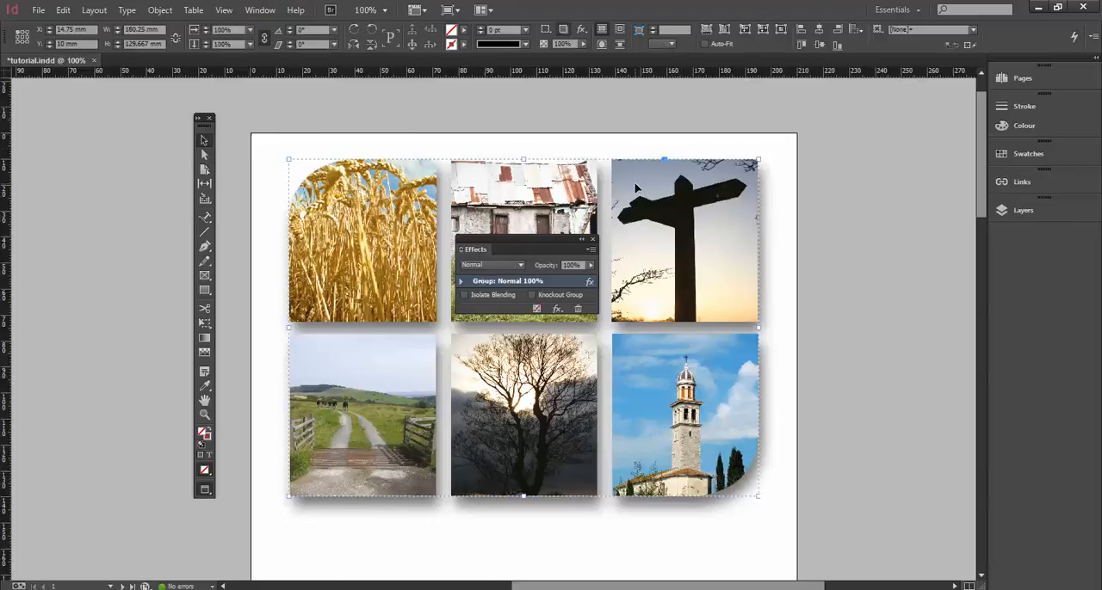
left_click(152, 12)
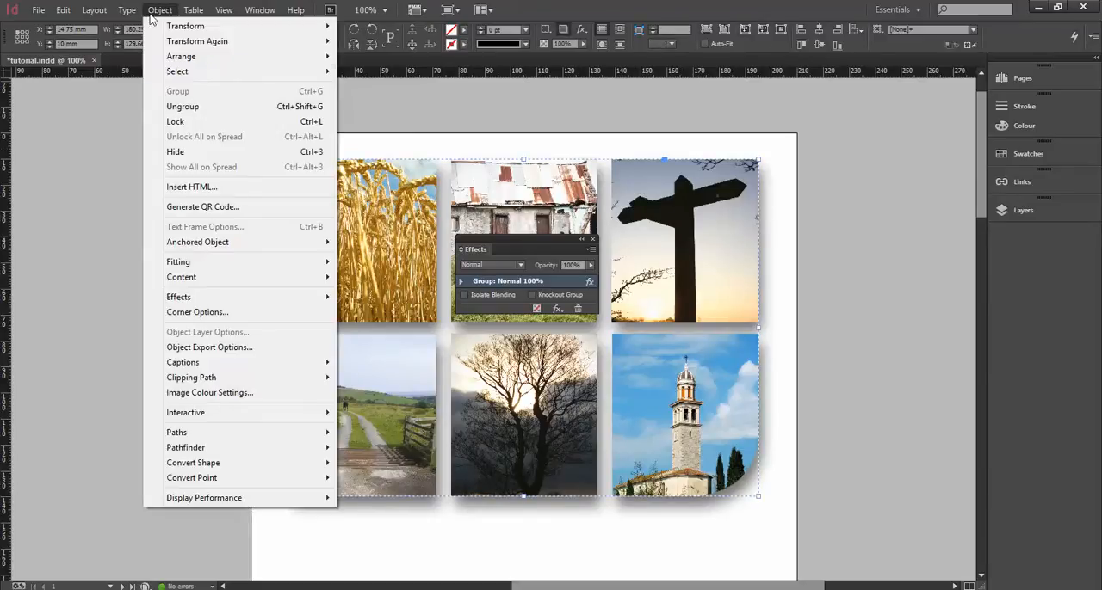
left_click(179, 106)
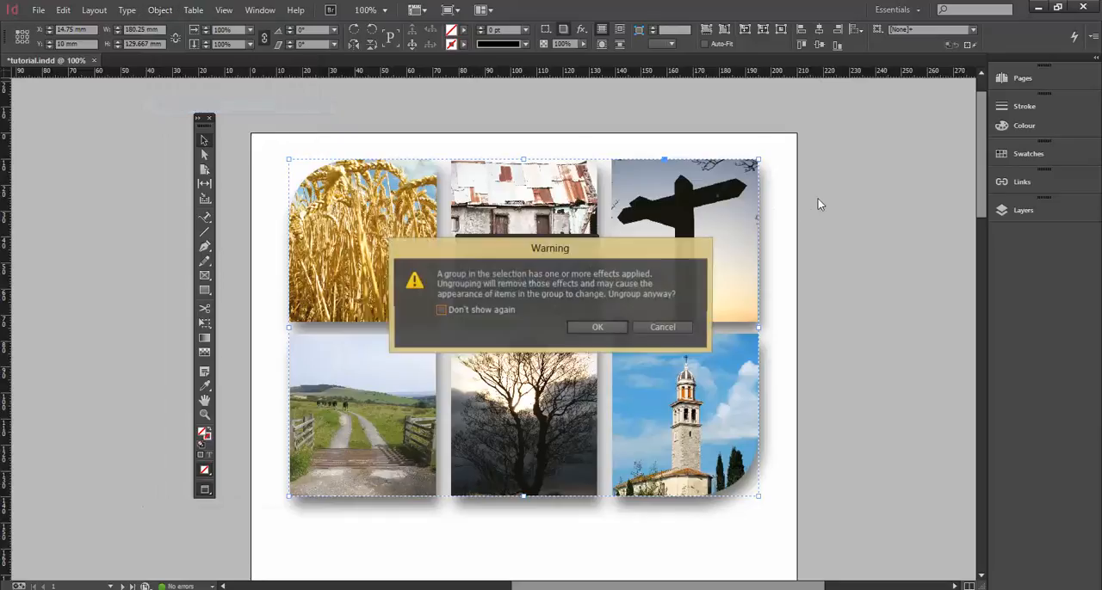
left_click(600, 327)
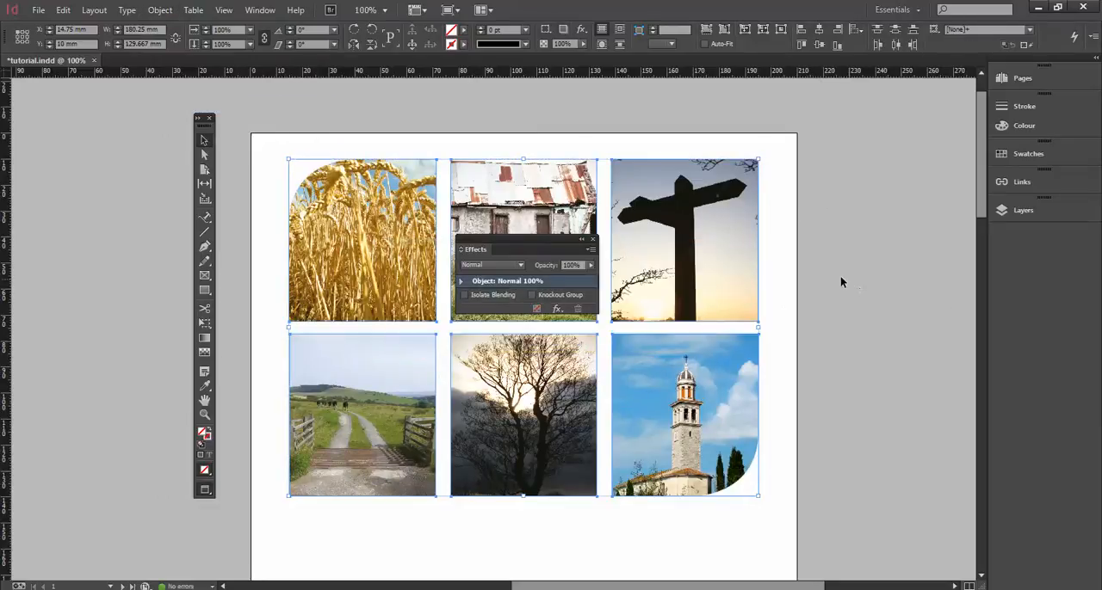
Move the Effects panel off the photos, show the guides, and duplicate the tree photo into the blank area below the grid.
left_click_drag(806, 308, 766, 221)
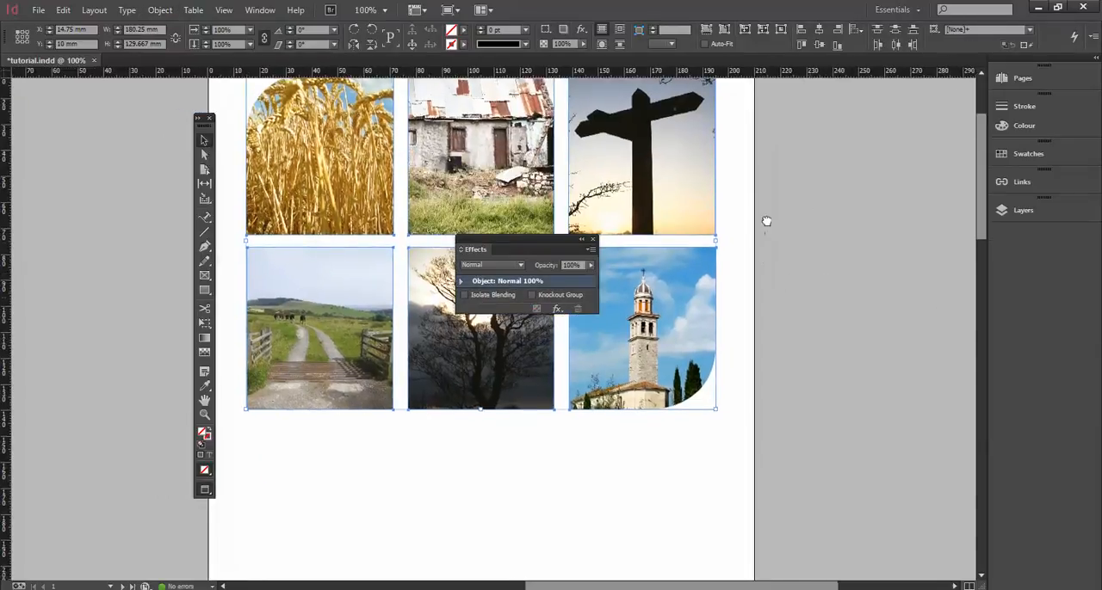
left_click_drag(475, 242, 799, 244)
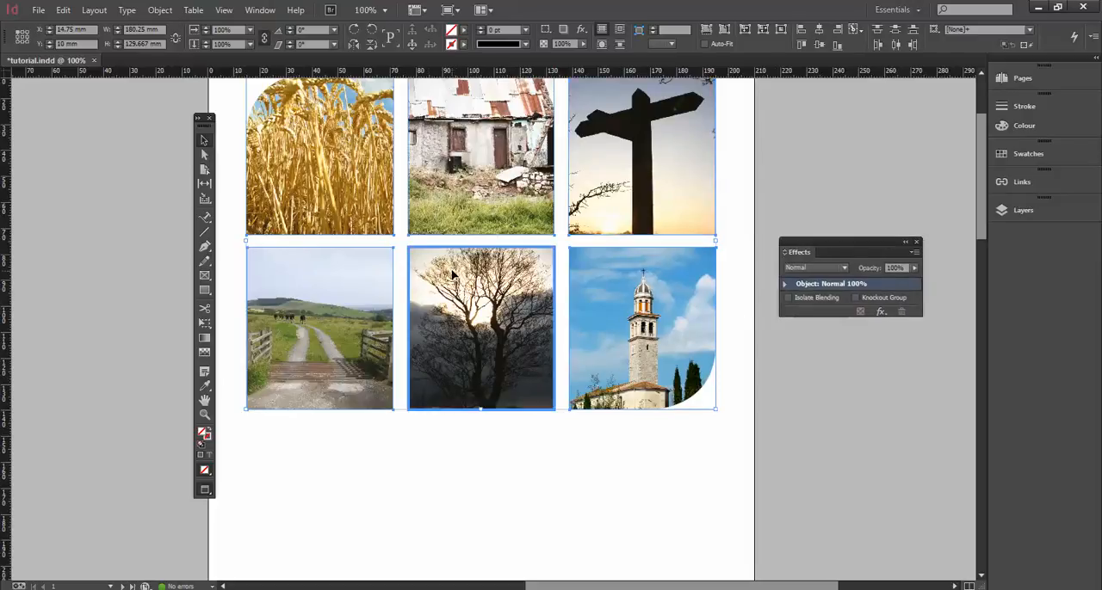
key("w")
left_click_drag(395, 337, 396, 225)
left_click_drag(457, 357, 452, 303)
left_click(482, 310)
left_click(443, 149)
left_click_drag(467, 148, 465, 188)
left_click(63, 9)
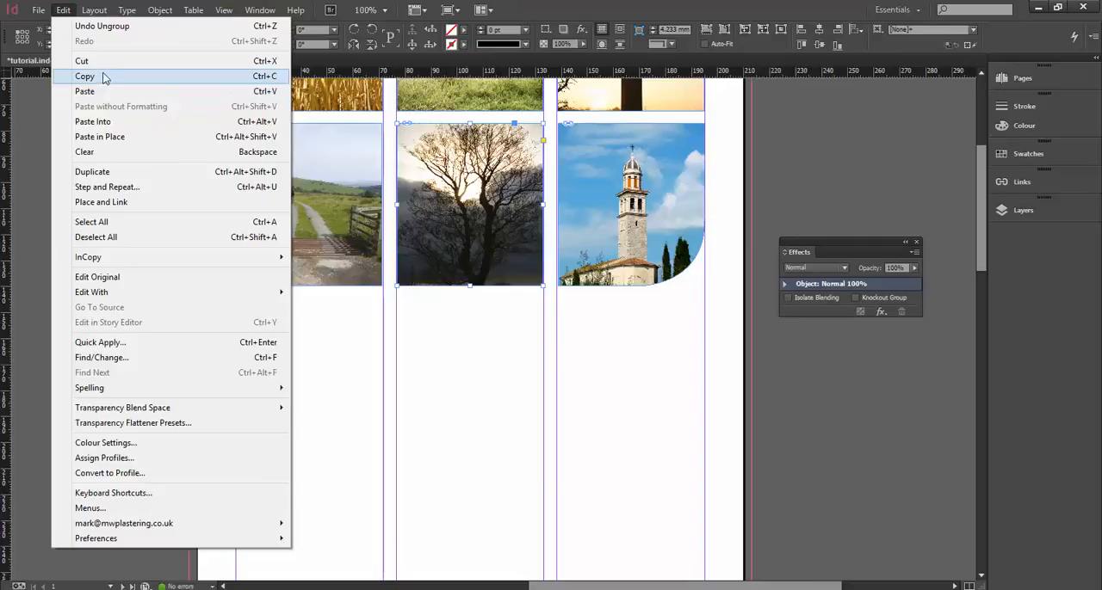
key("Escape")
left_click_drag(433, 236, 496, 404)
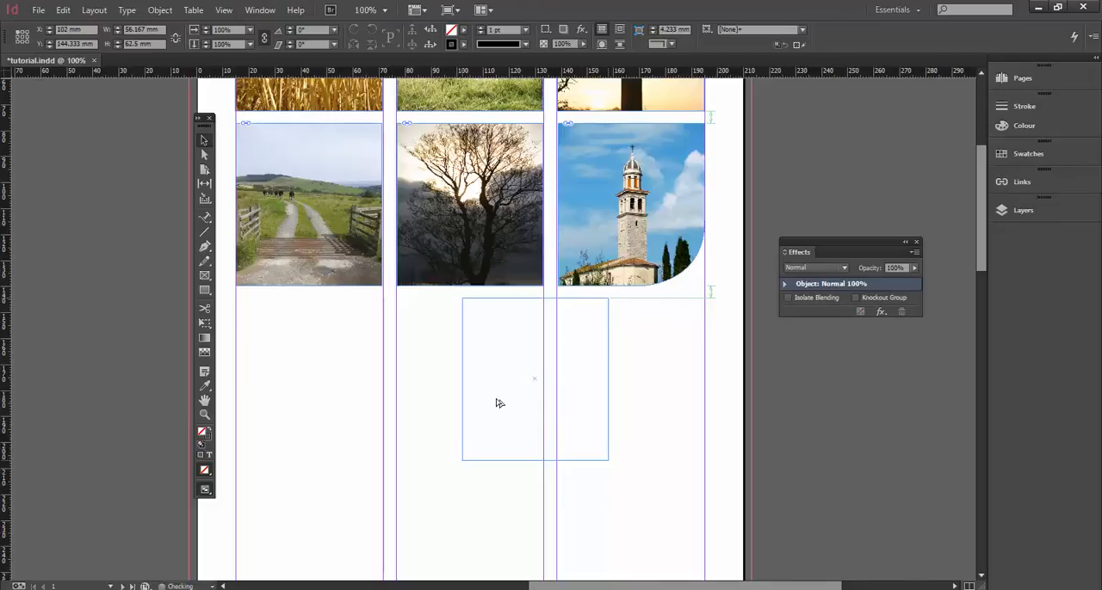
left_click_drag(495, 403, 517, 418)
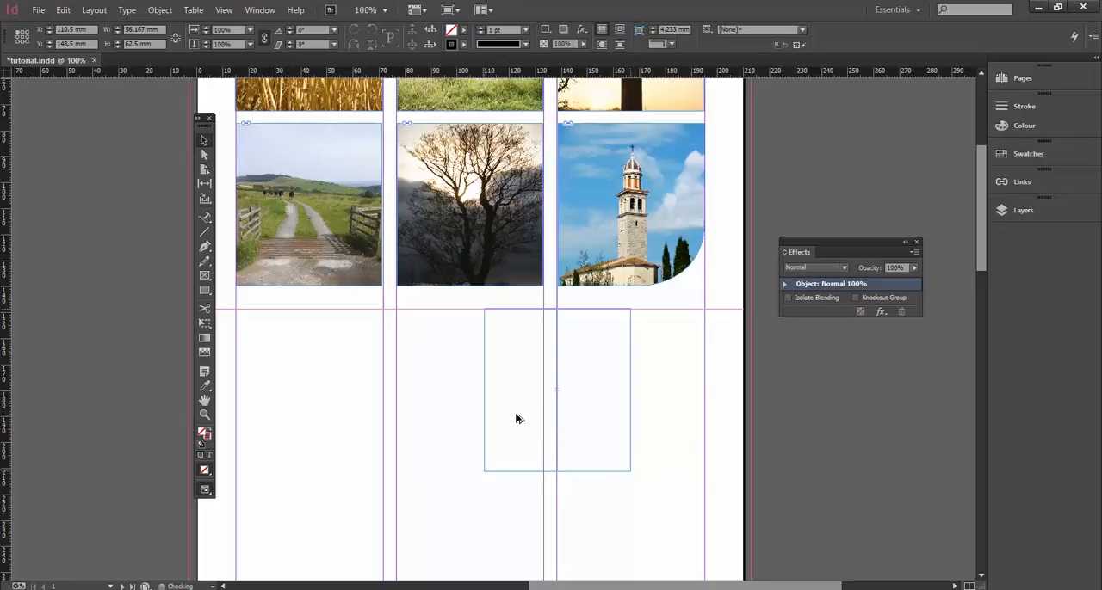
key("ctrl+alt+v")
Position the tree photo copy below the country-lane photo at X 15 mm, Y 148.5 mm, and return to Preview mode.
left_click_drag(519, 357, 336, 372)
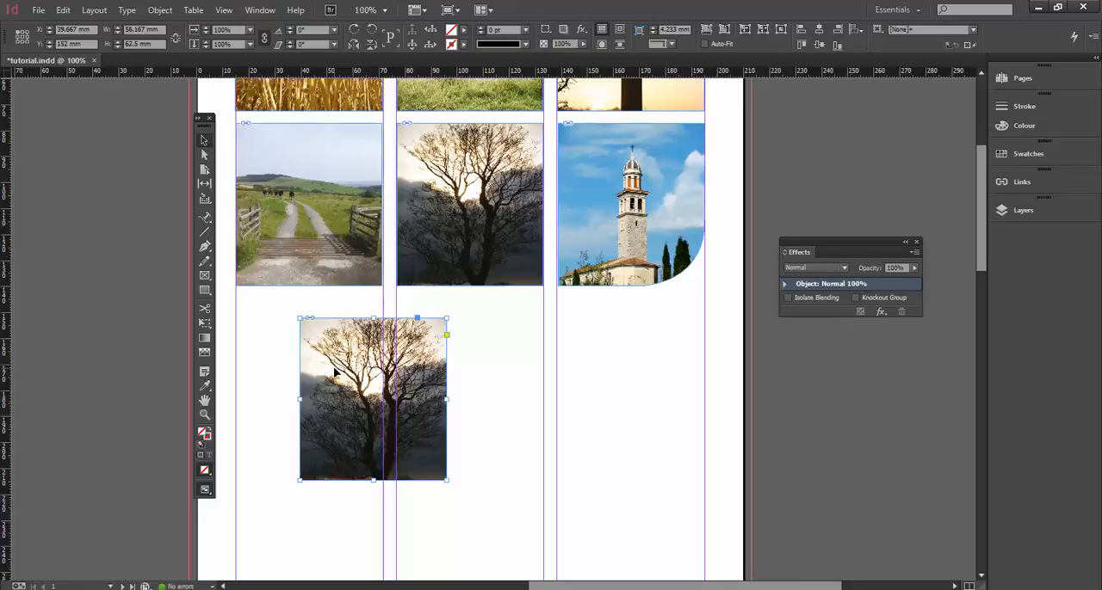
left_click_drag(335, 372, 515, 379)
key("Delete")
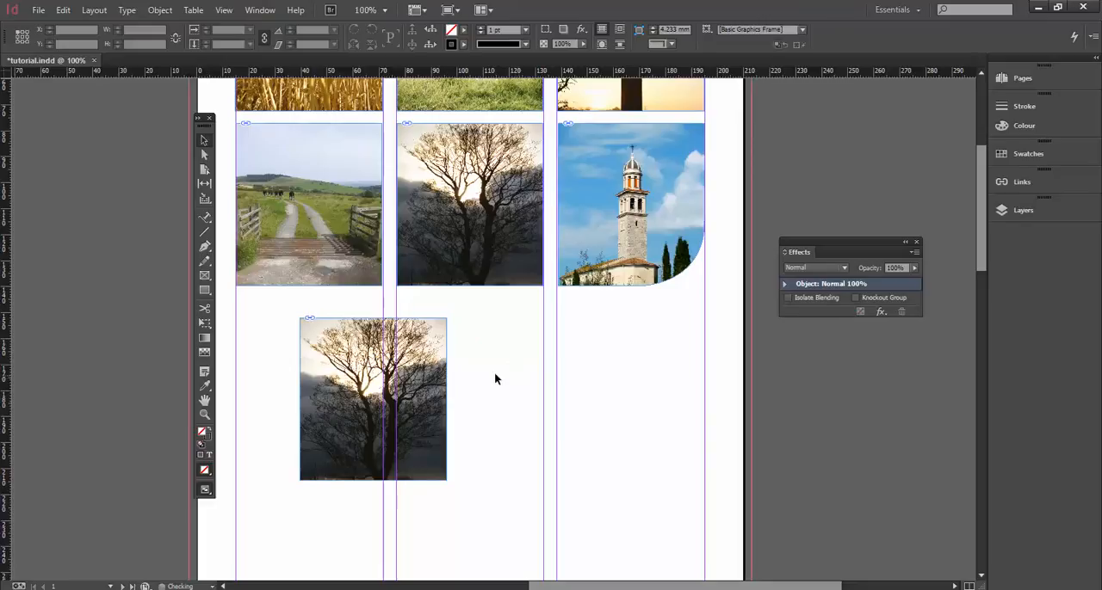
left_click_drag(418, 346, 514, 342)
key("w")
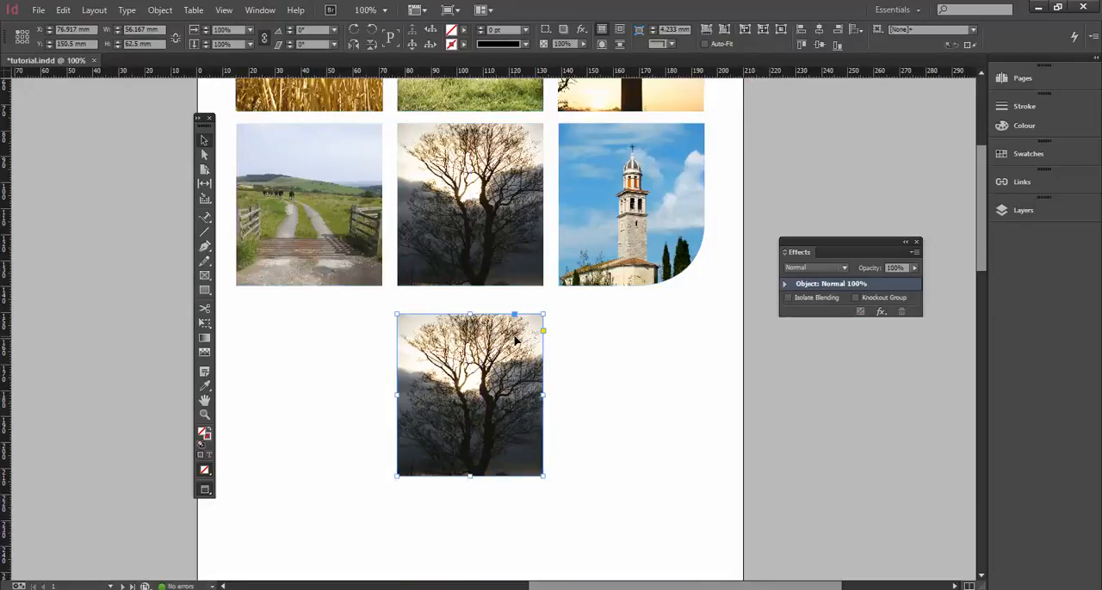
left_click(604, 340)
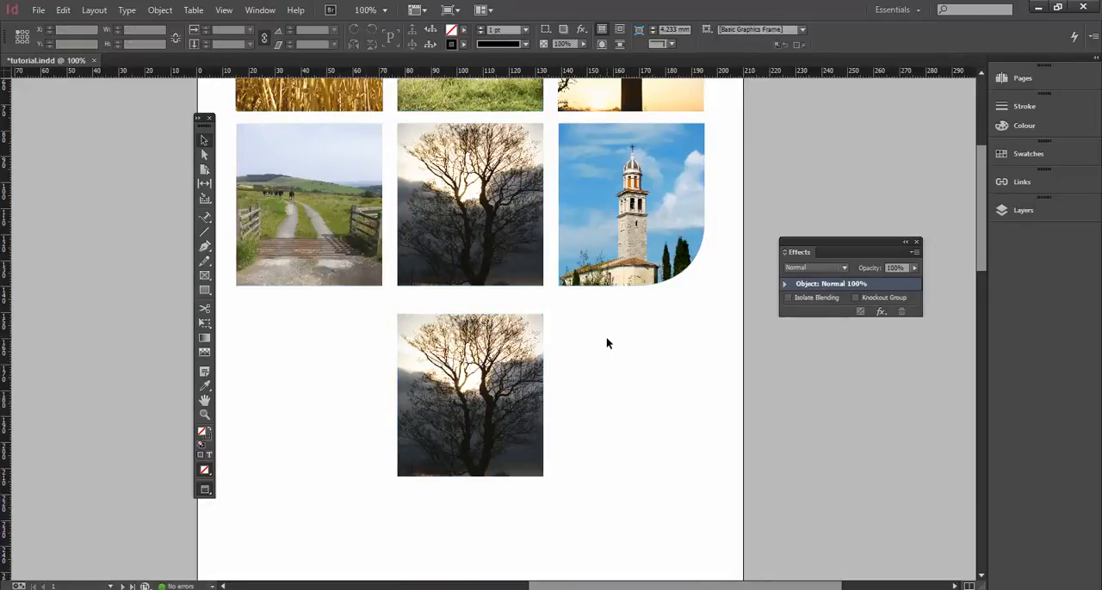
key("w")
key("w")
left_click_drag(498, 392, 339, 356)
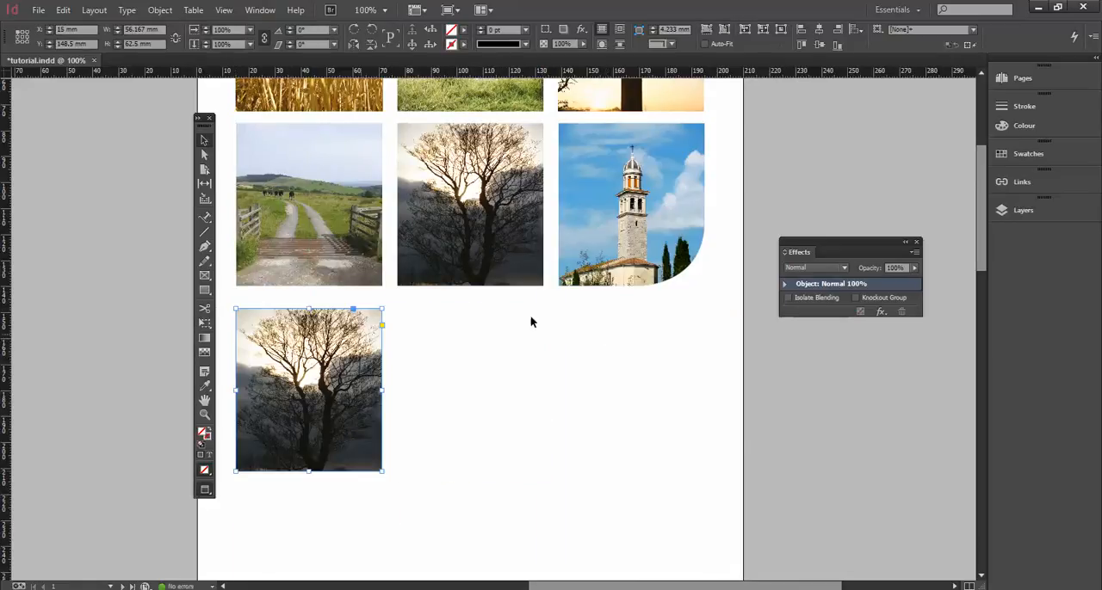
Add a Directional Feather to the tree photo copy with a bottom feather width of 38 mm.
left_click_drag(819, 243, 486, 312)
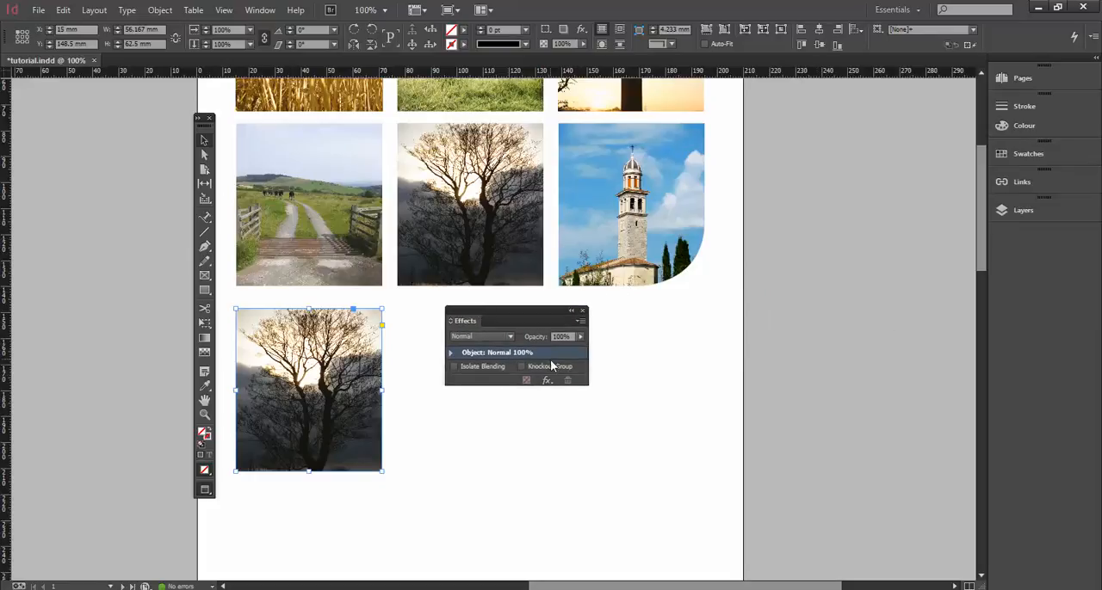
left_click(545, 381)
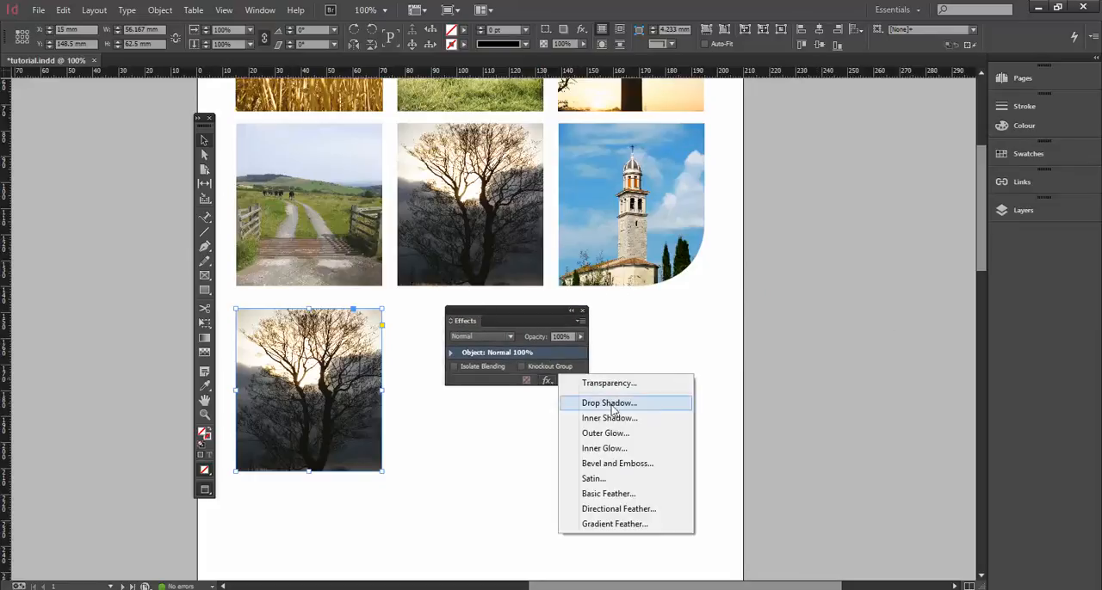
left_click(648, 510)
left_click_drag(594, 161, 477, 221)
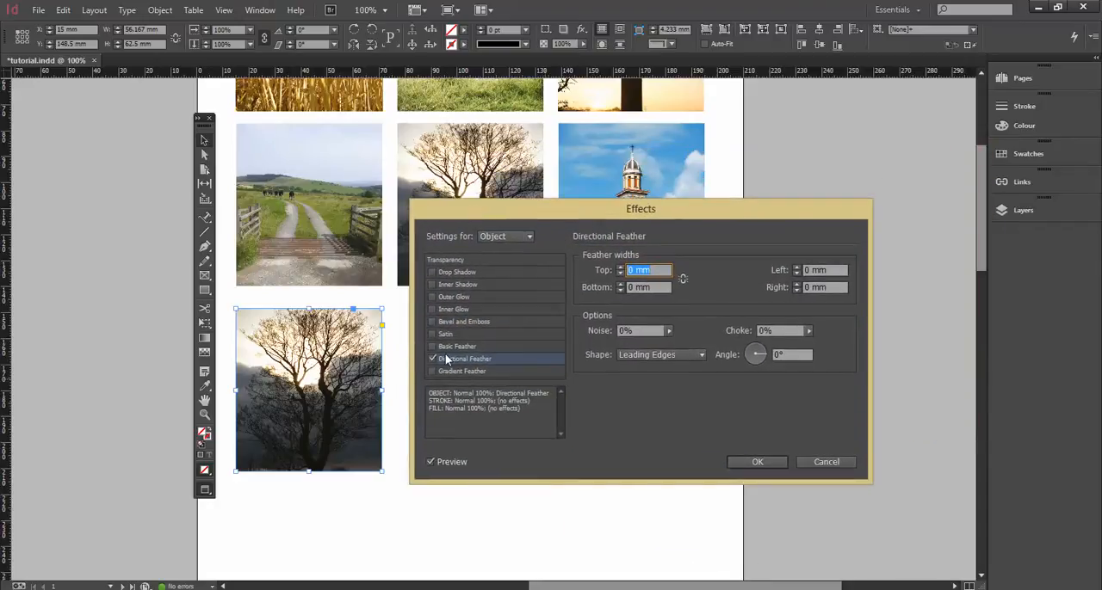
left_click(494, 356)
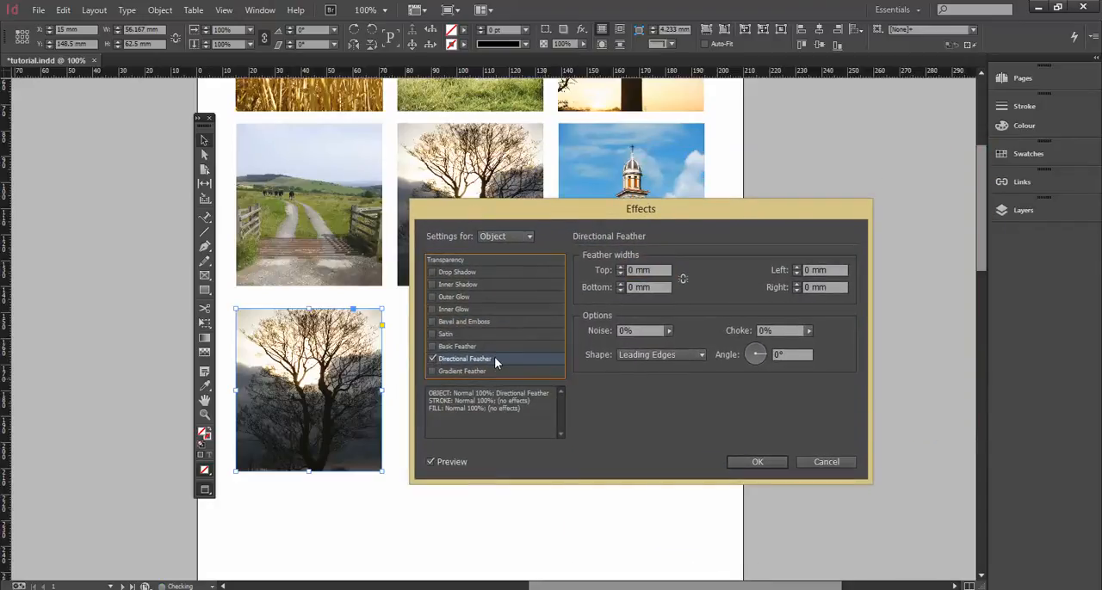
left_click(618, 284)
left_click(620, 284)
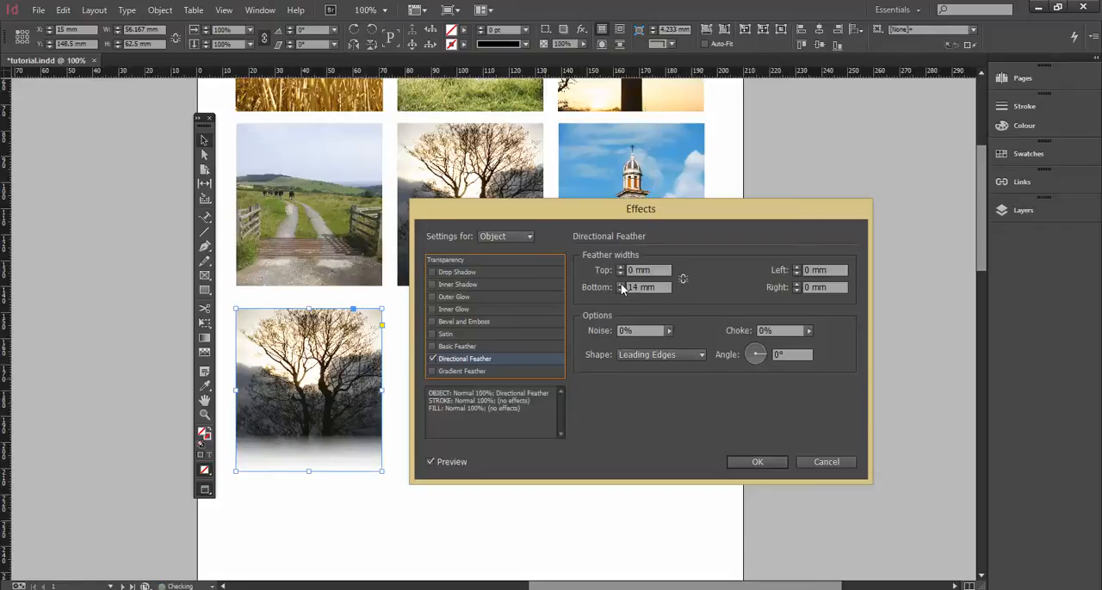
left_click(620, 284)
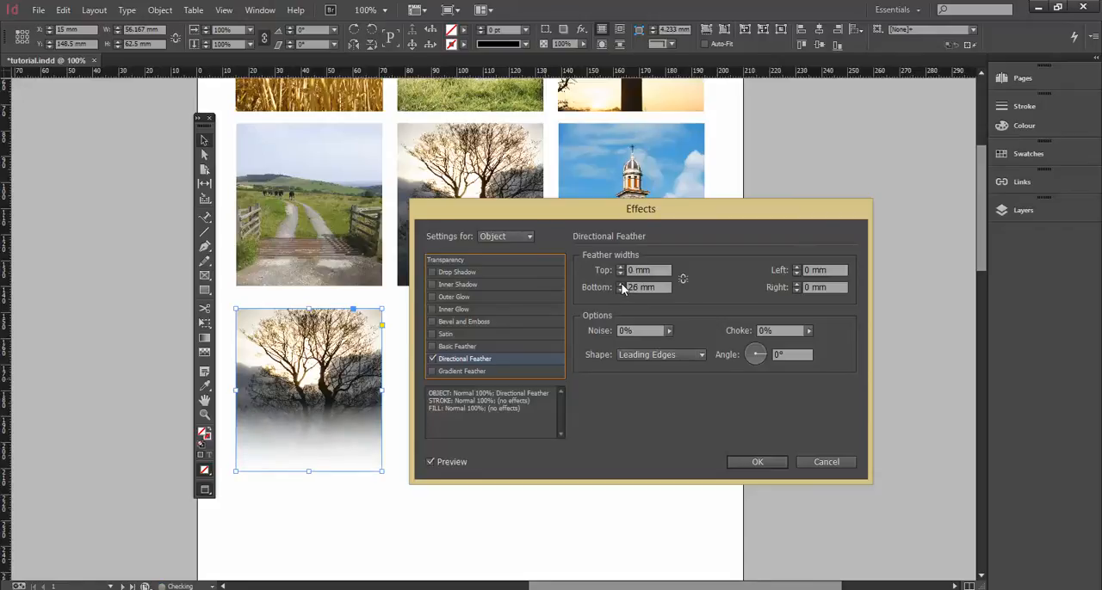
left_click(620, 286)
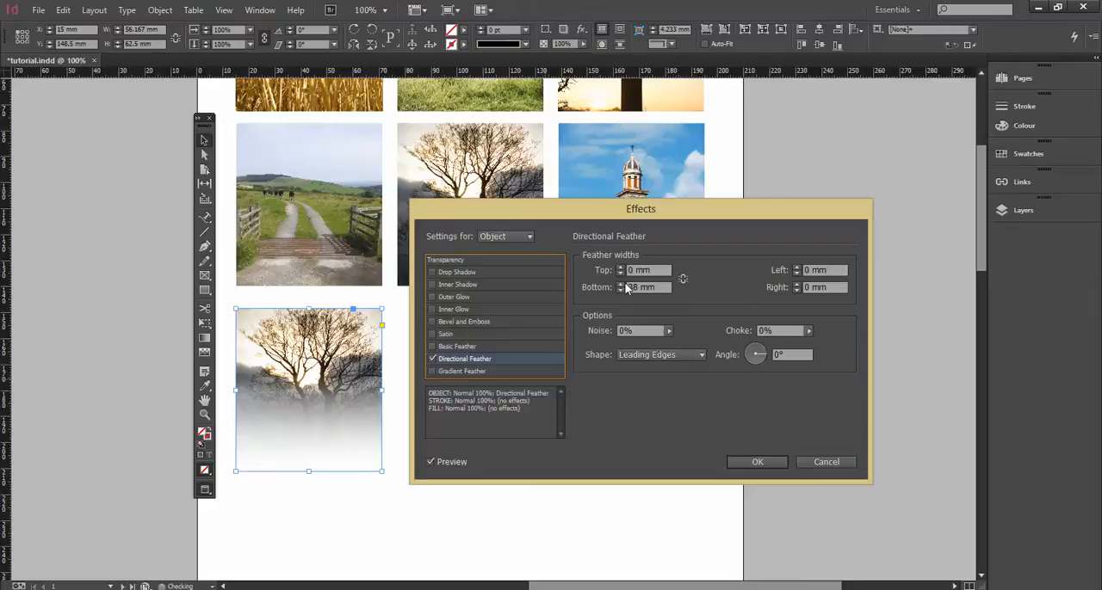
Set the directional feather's choke to 12%, apply the effect and deselect the photo.
left_click(803, 329)
left_click_drag(808, 334, 748, 337)
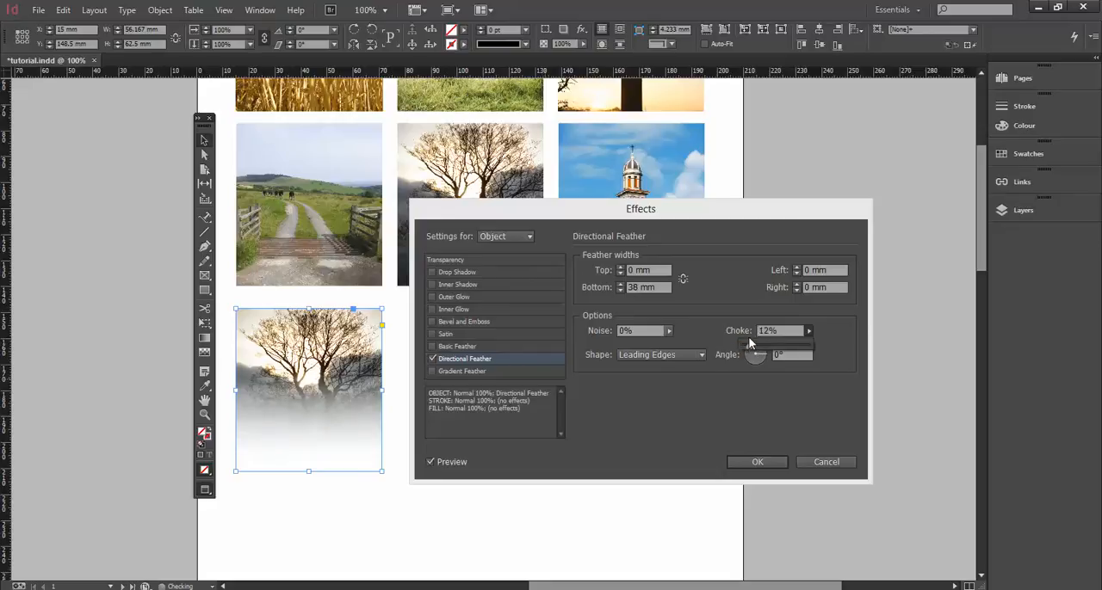
left_click(769, 461)
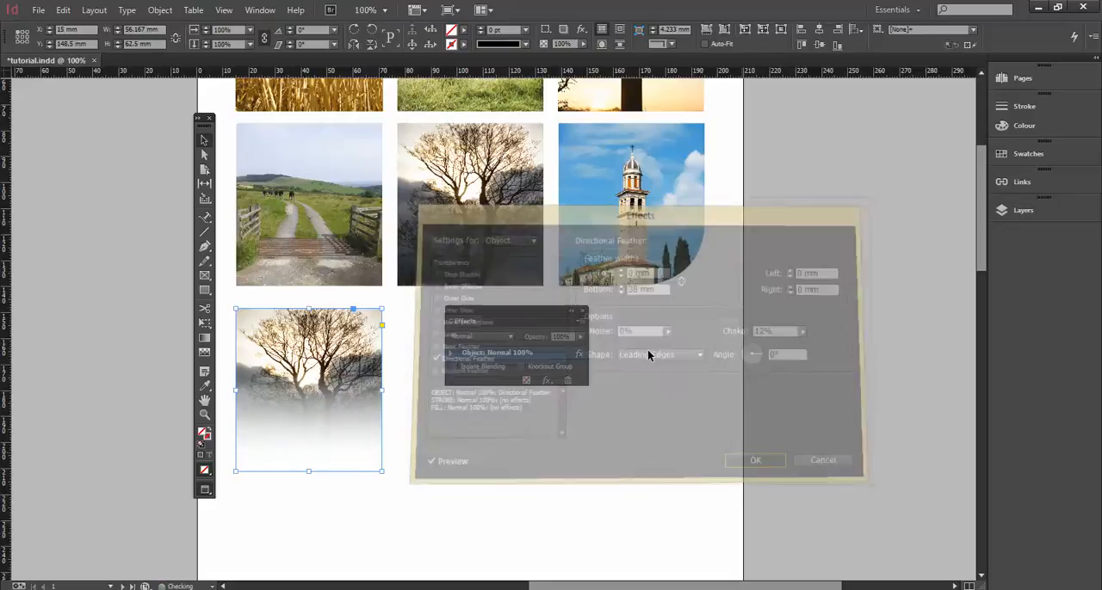
left_click(403, 344)
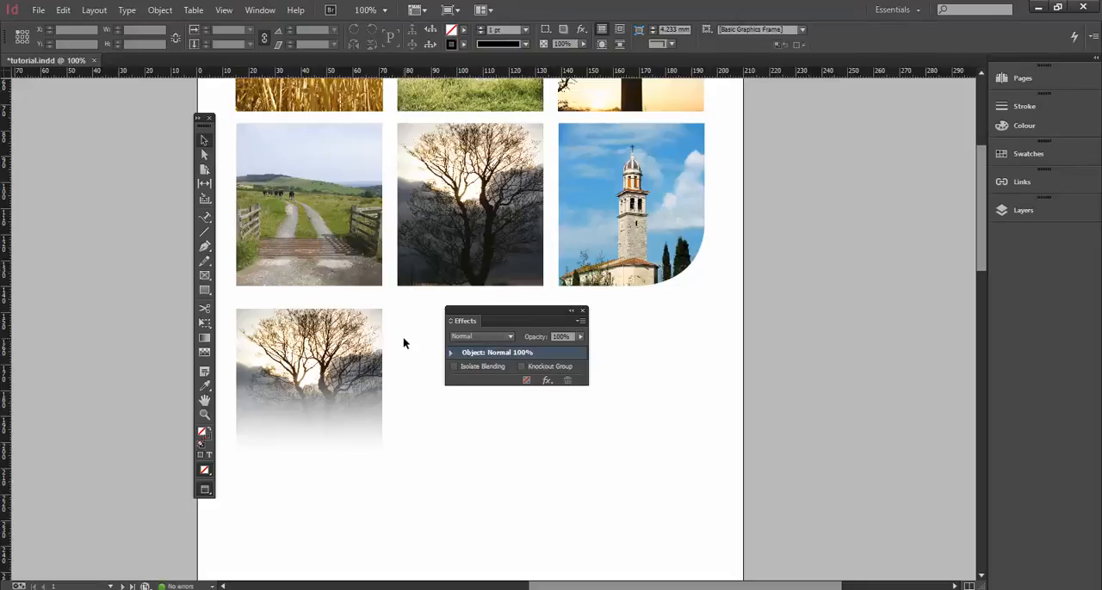
Move the feathered tree photo to the page's upper-left corner and scale it to 210 mm wide and 233.68 mm high.
key("ctrl+minus")
scroll(396, 361, "up", 3)
left_click(375, 417)
left_click_drag(376, 417, 370, 216)
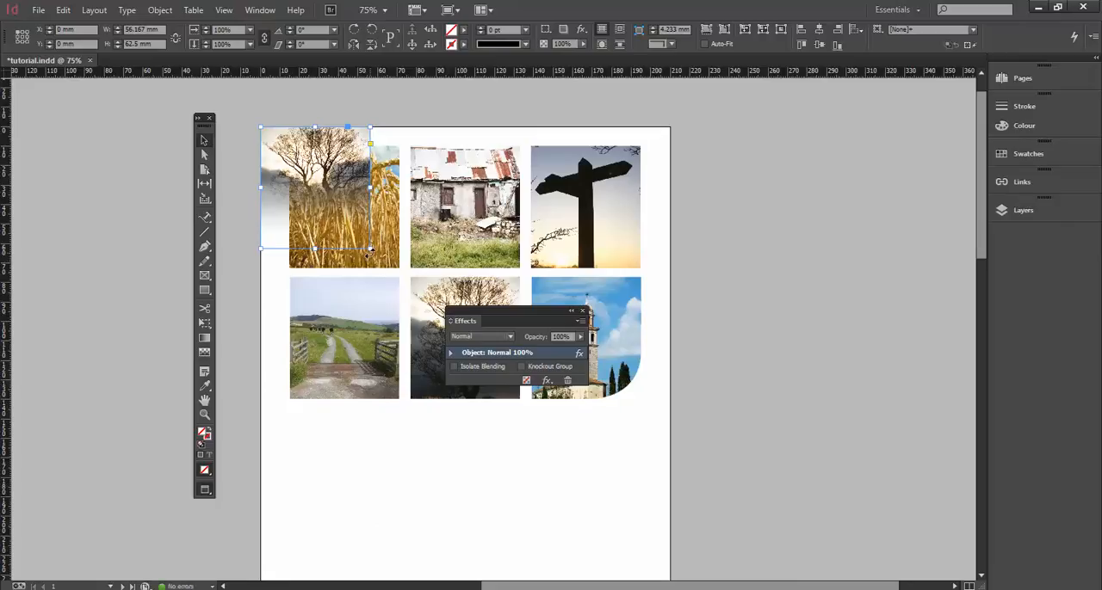
left_click_drag(368, 249, 670, 526)
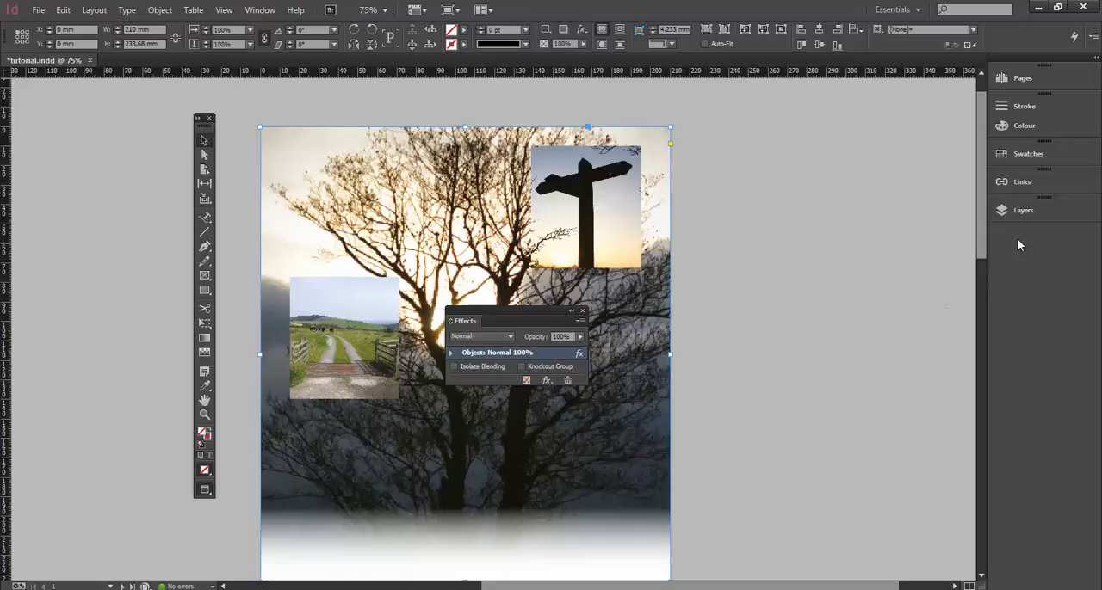
Move the enlarged <2.jpg> tree photo to the bottom of the Images layer, behind the photo grid.
left_click(1014, 209)
left_click(878, 214)
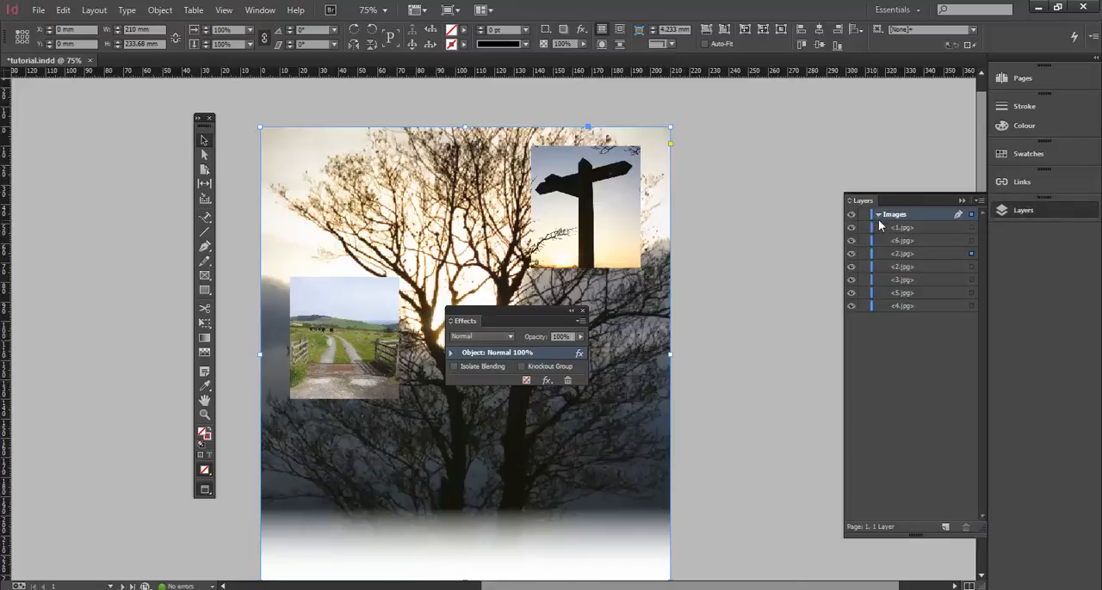
left_click(917, 253)
left_click_drag(929, 291, 931, 312)
left_click(733, 211)
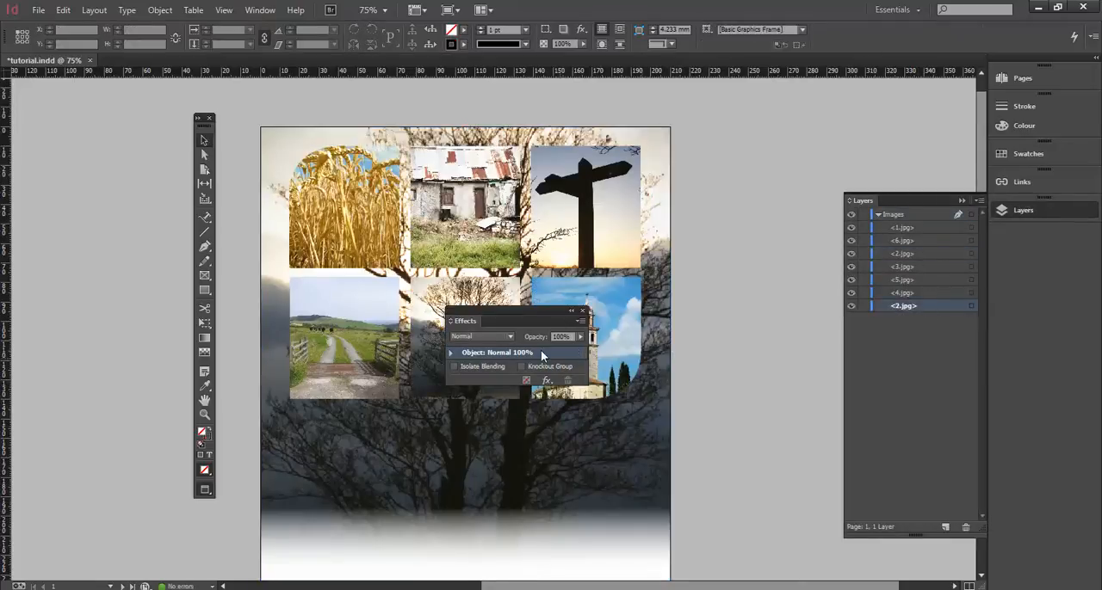
Move the Effects panel clear of the page and delete the full-width feathered tree background.
left_click_drag(489, 307, 780, 164)
left_click(512, 484)
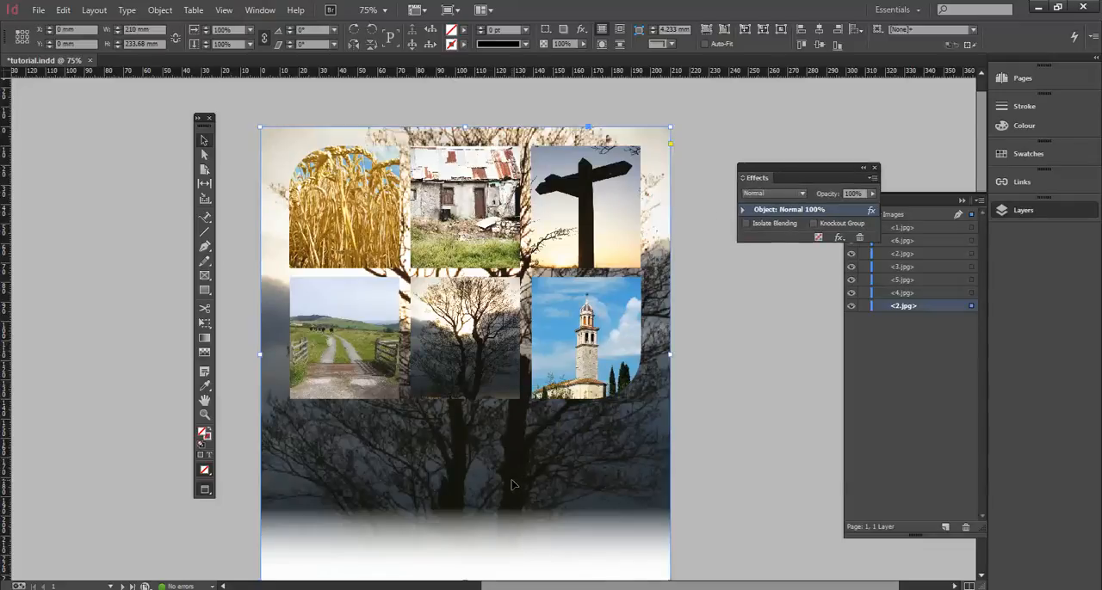
key("Delete")
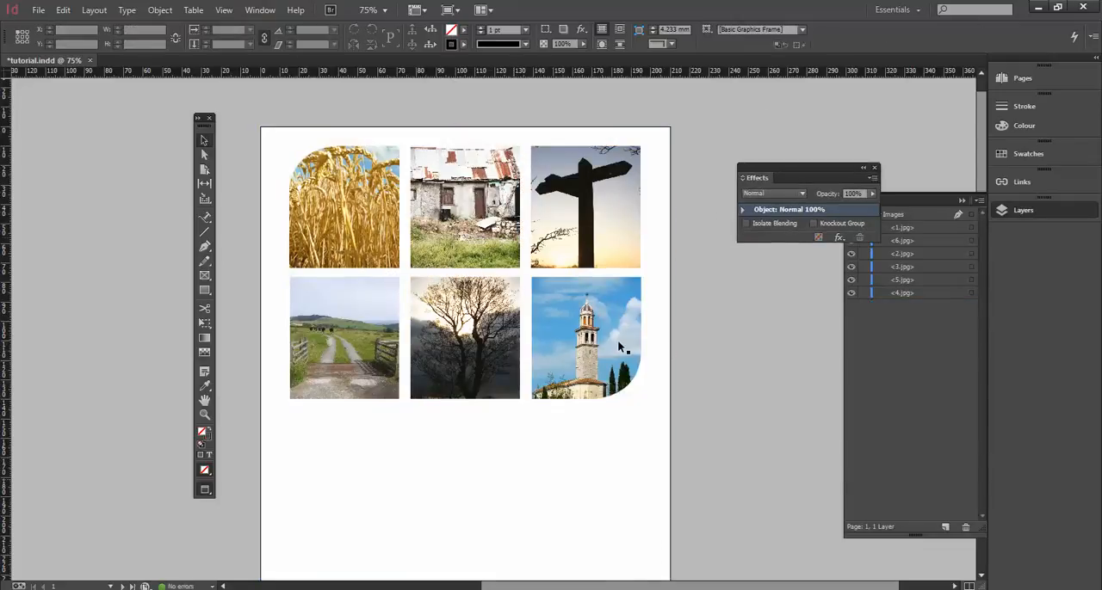
Select the frame of the signpost photo in the grid's top row and apply a drop shadow with the default settings.
left_click_drag(786, 169, 689, 212)
left_click(576, 196)
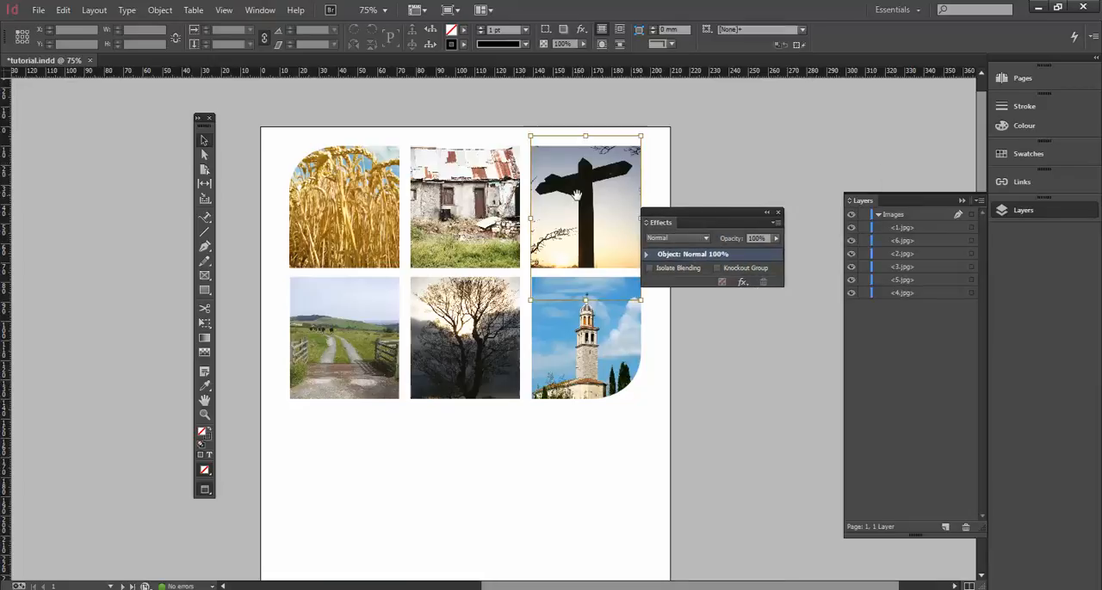
key("Escape")
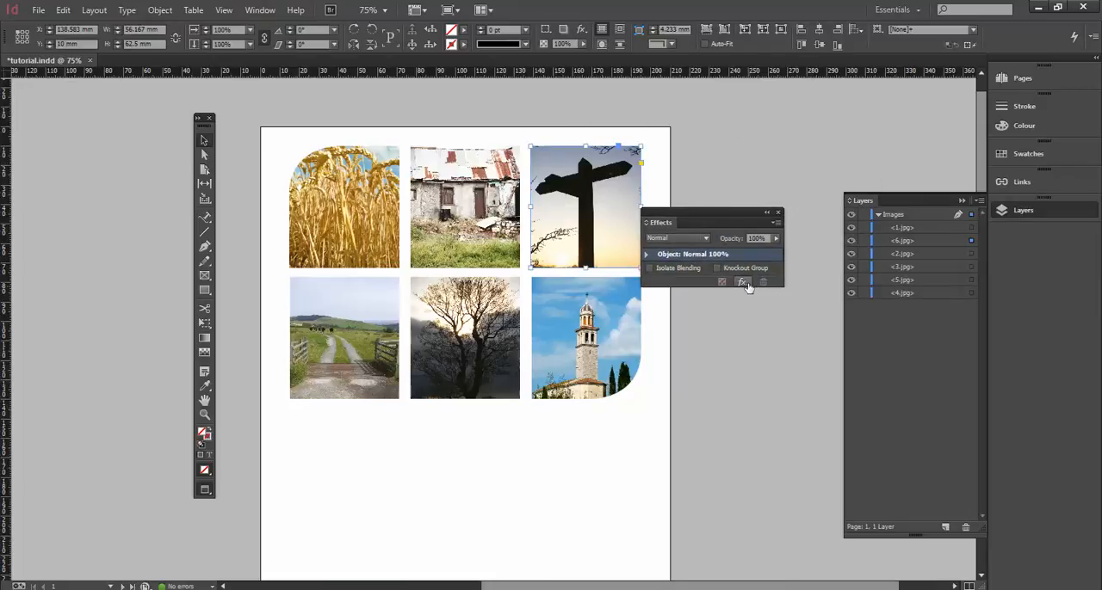
left_click(745, 282)
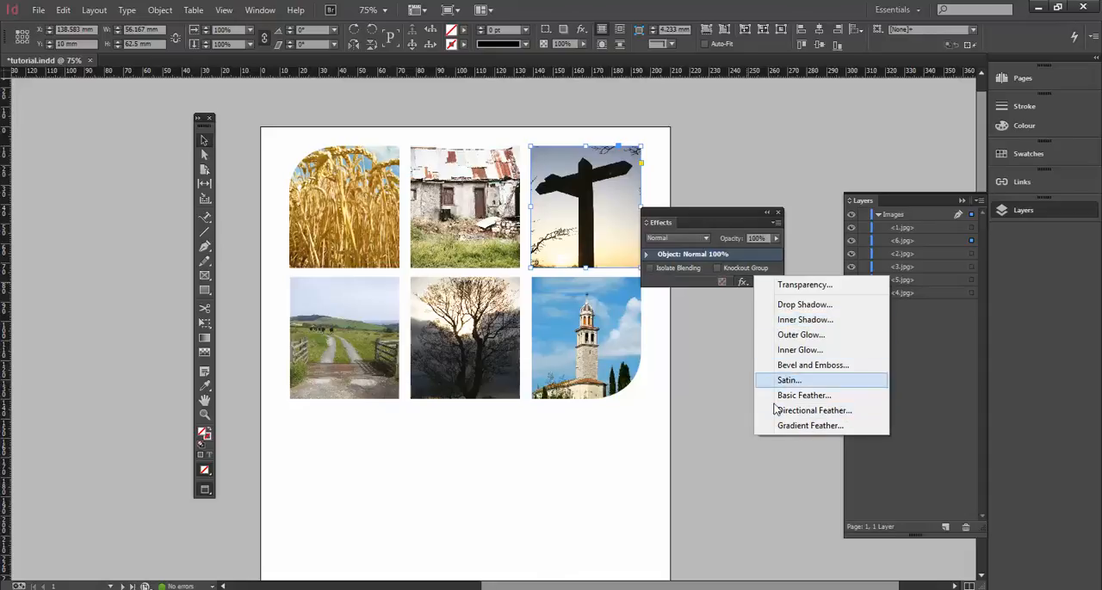
left_click(618, 196)
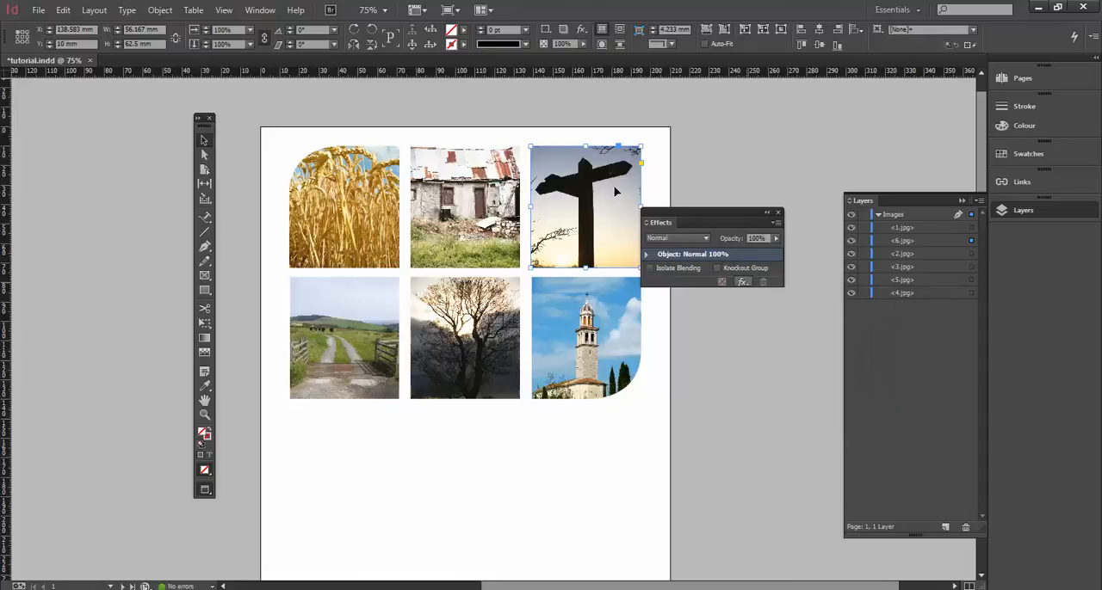
left_click(742, 282)
left_click(794, 310)
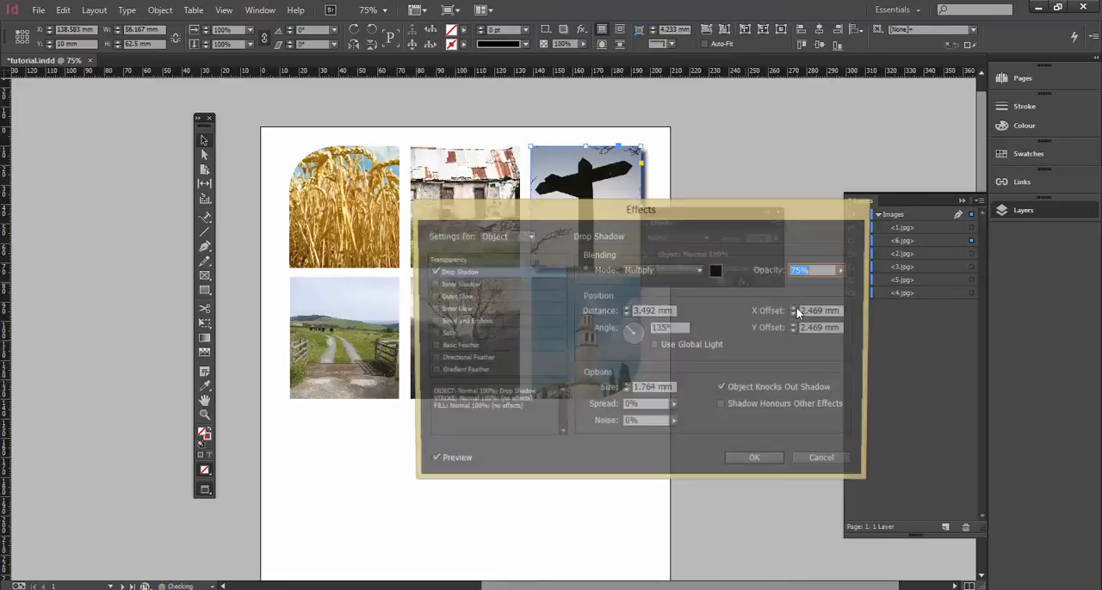
left_click(755, 463)
Reopen the signpost photo's drop shadow settings, set the shadow angle to 58° and apply the change.
left_click_drag(675, 218, 684, 381)
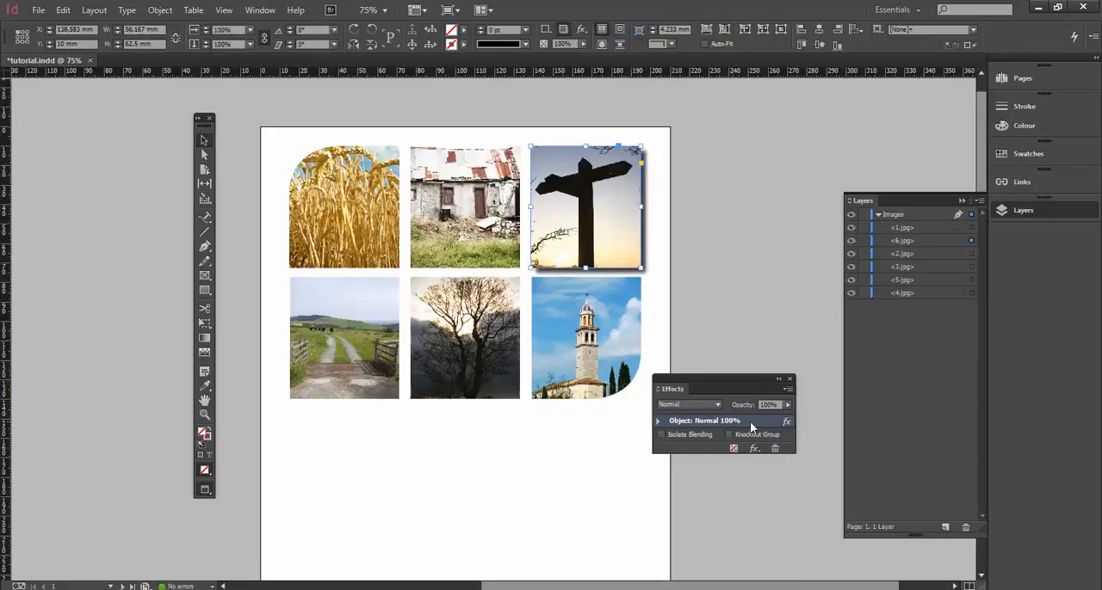
left_click(786, 423)
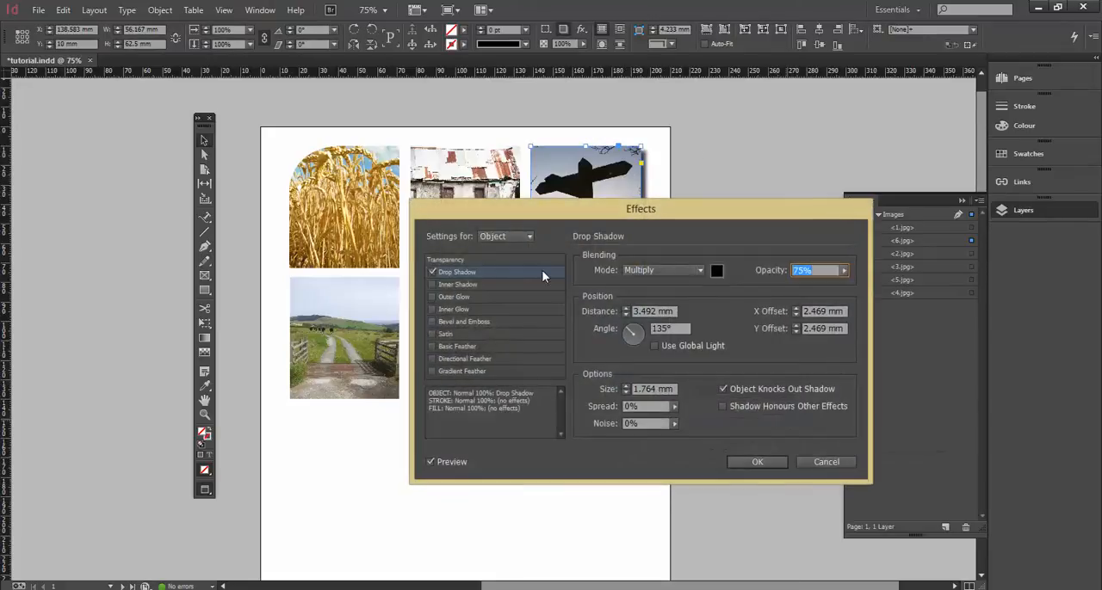
left_click(459, 269)
left_click_drag(451, 205, 489, 278)
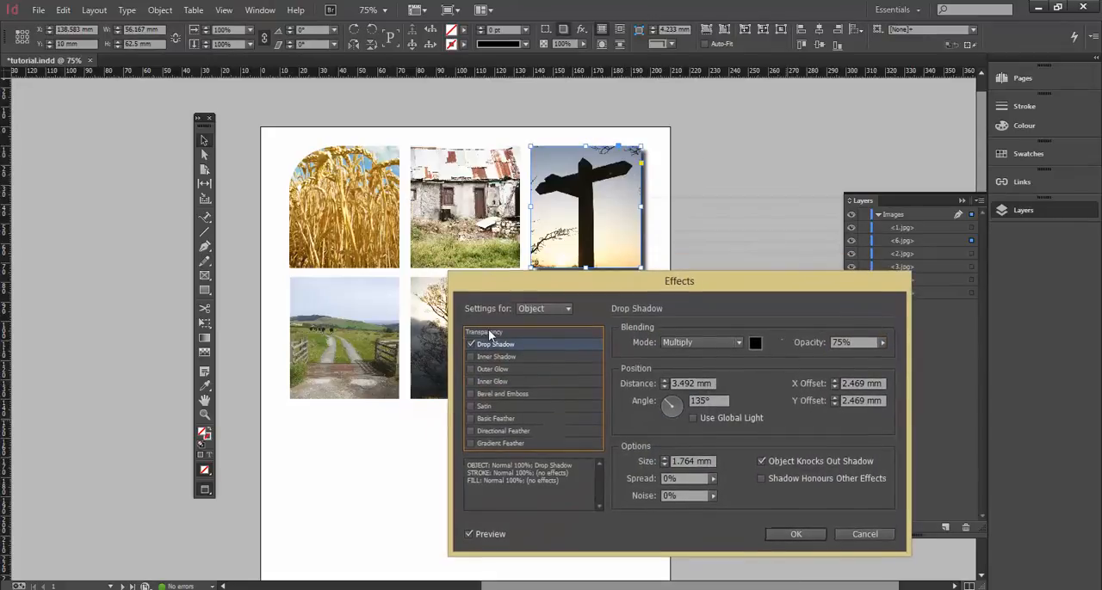
left_click_drag(671, 407, 677, 402)
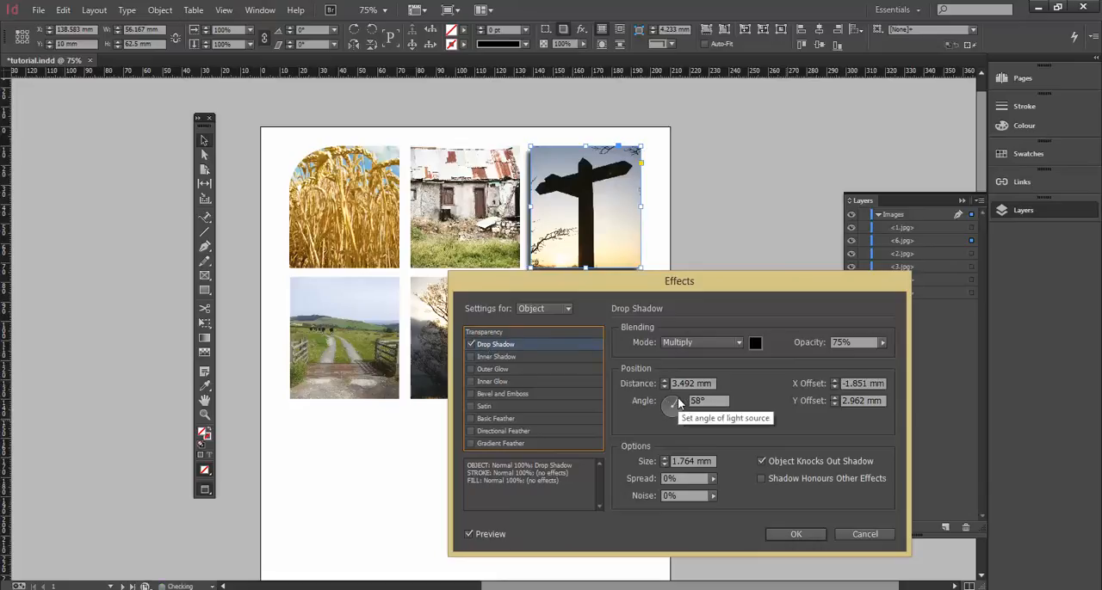
left_click(796, 534)
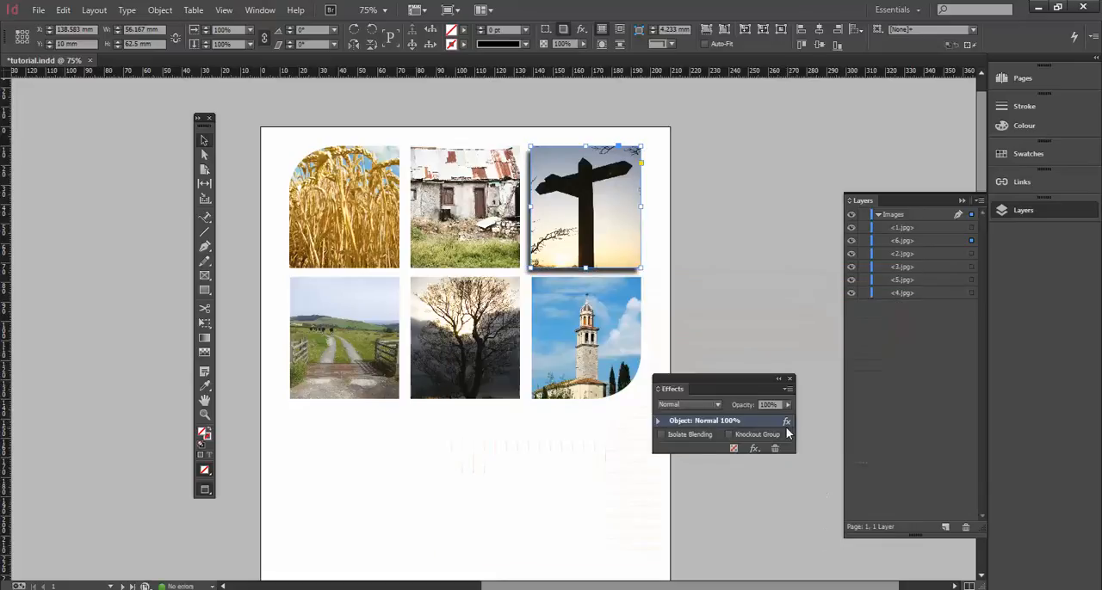
Remove the drop shadow from the signpost photo, move the Effects panel beside the page and deselect the photo.
left_click_drag(785, 424, 773, 448)
left_click_drag(688, 385, 712, 205)
left_click(679, 121)
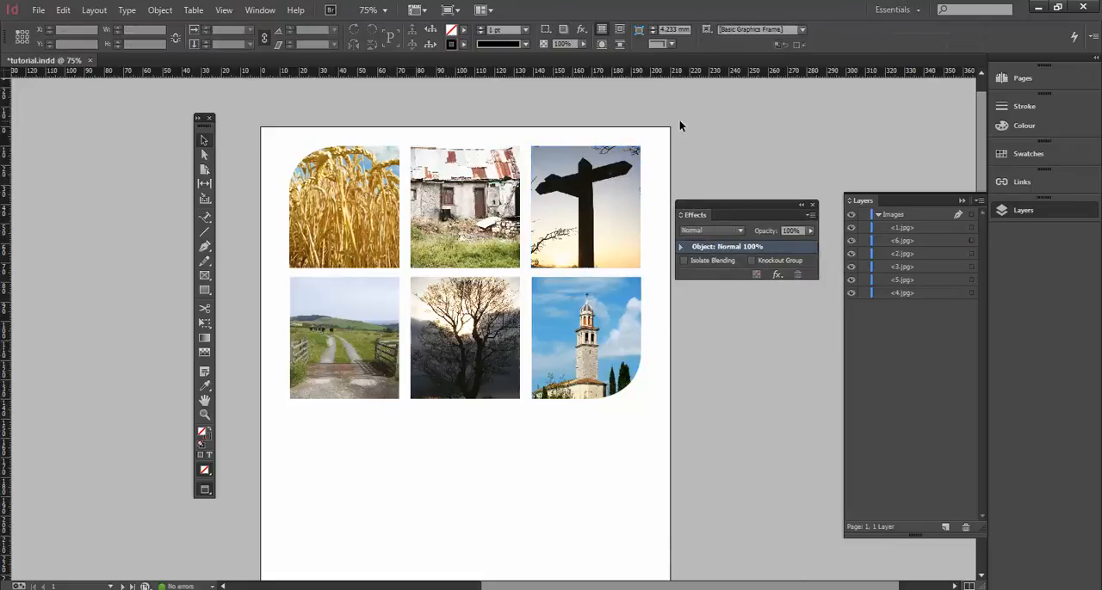